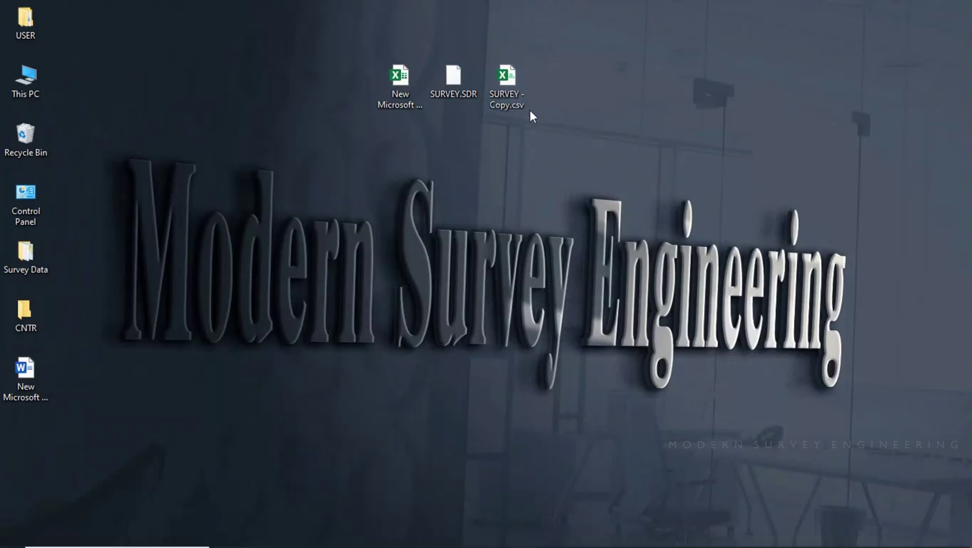
- Open the New Microsoft Excel Worksheet workbook from the desktop and select cell A1
{"action": "left_click", "coordinate": [395, 89]}
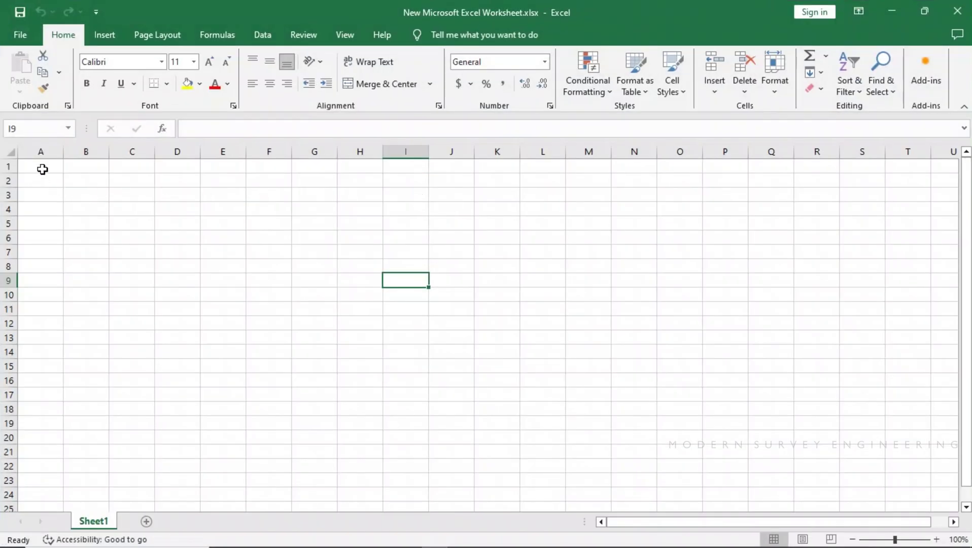
{"action": "left_click_drag", "start_coordinate": [42, 169], "coordinate": [564, 428]}
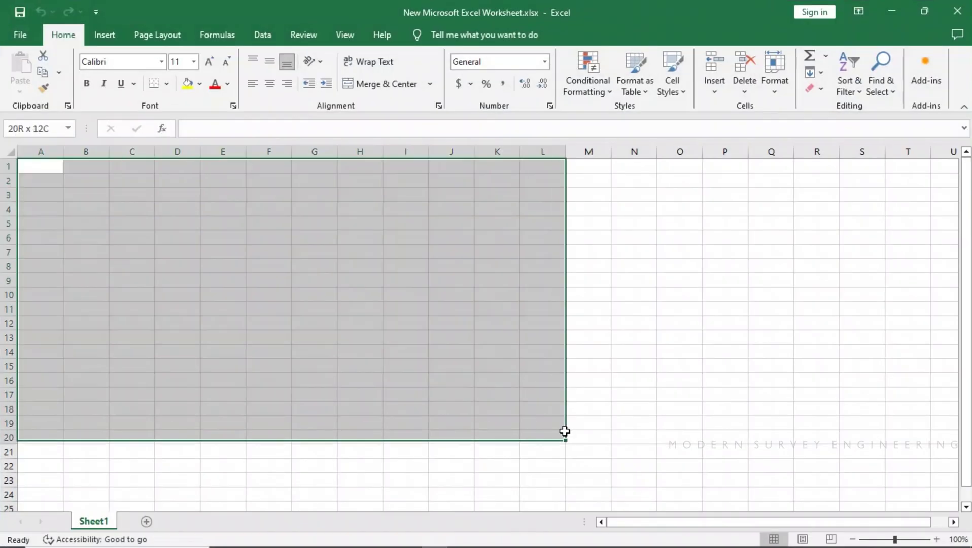
{"action": "left_click", "coordinate": [677, 325]}
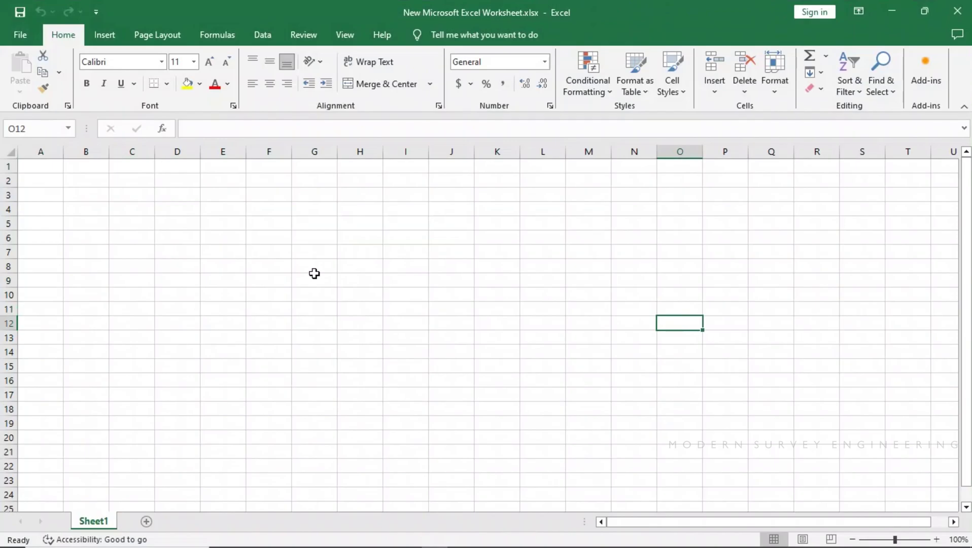
{"action": "left_click", "coordinate": [891, 11]}
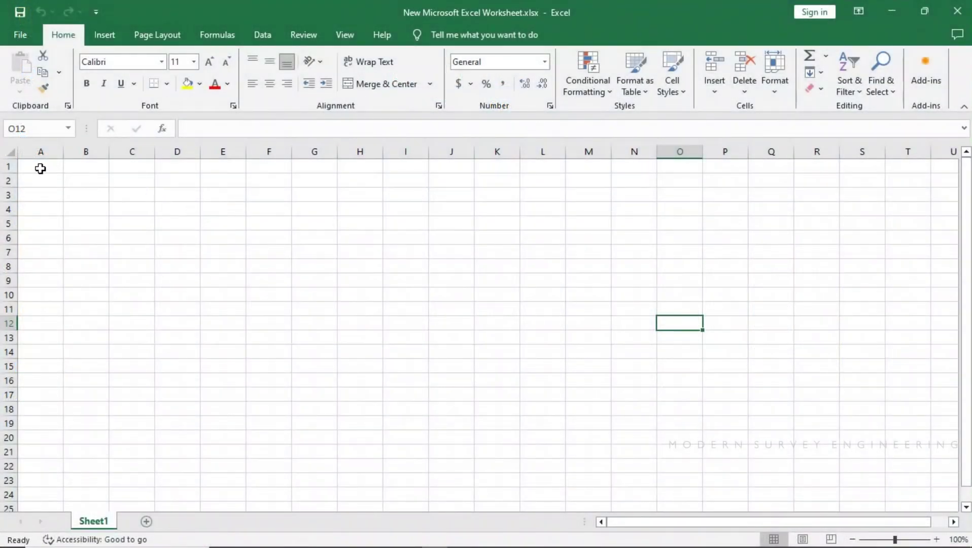
{"action": "left_click", "coordinate": [39, 168]}
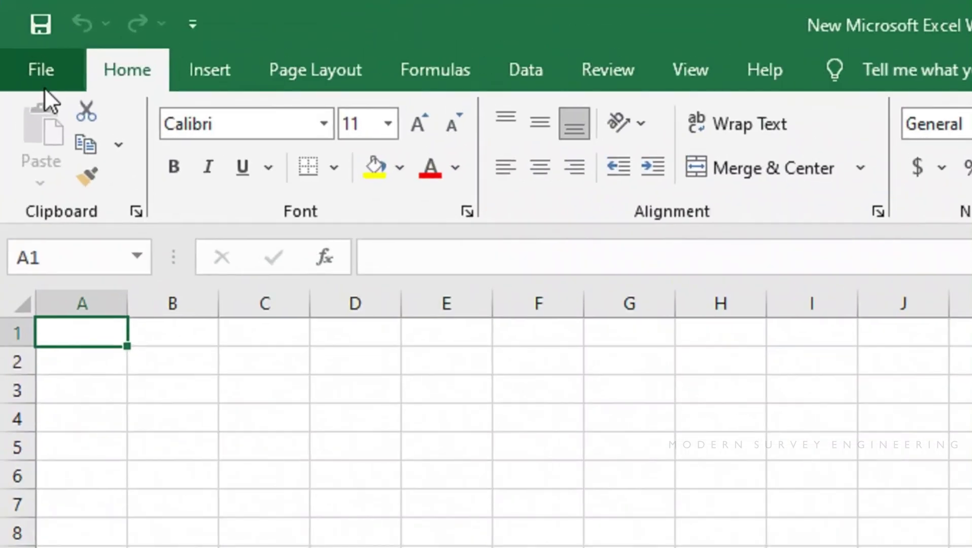
- Start opening another file from this PC and browse to the Desktop folder
{"action": "left_click", "coordinate": [22, 35]}
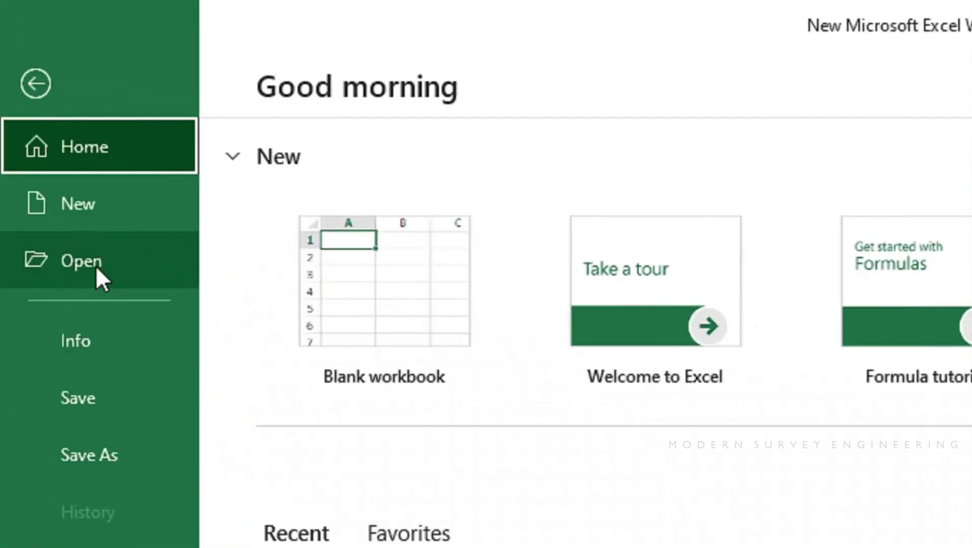
{"action": "left_click", "coordinate": [96, 265]}
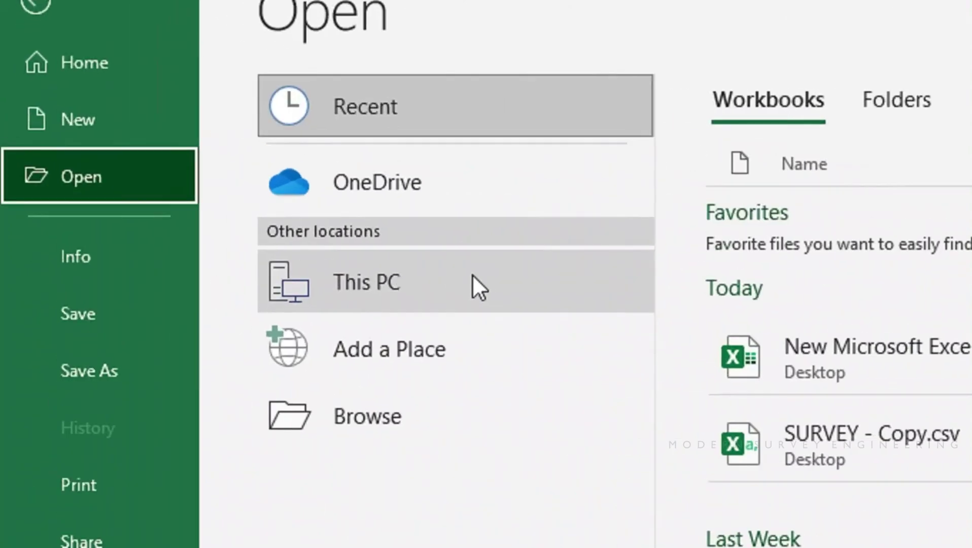
{"action": "left_click", "coordinate": [415, 287]}
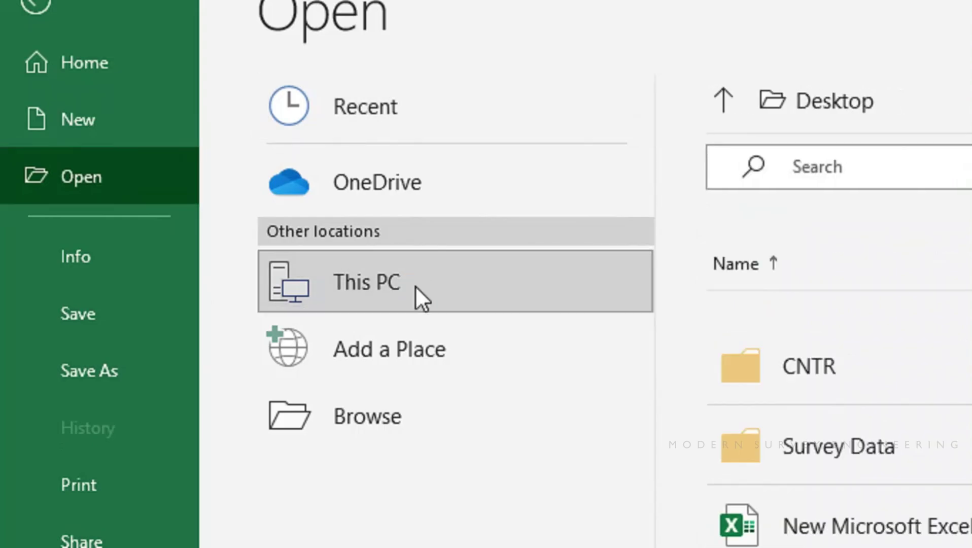
{"action": "left_click", "coordinate": [416, 286]}
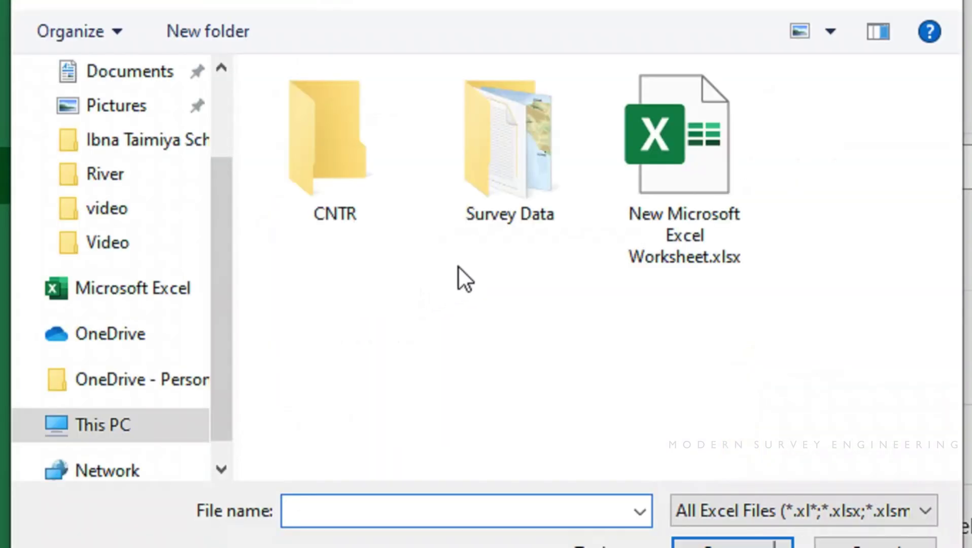
{"action": "scroll", "coordinate": [135, 245], "scroll_direction": "up", "scroll_amount": 4}
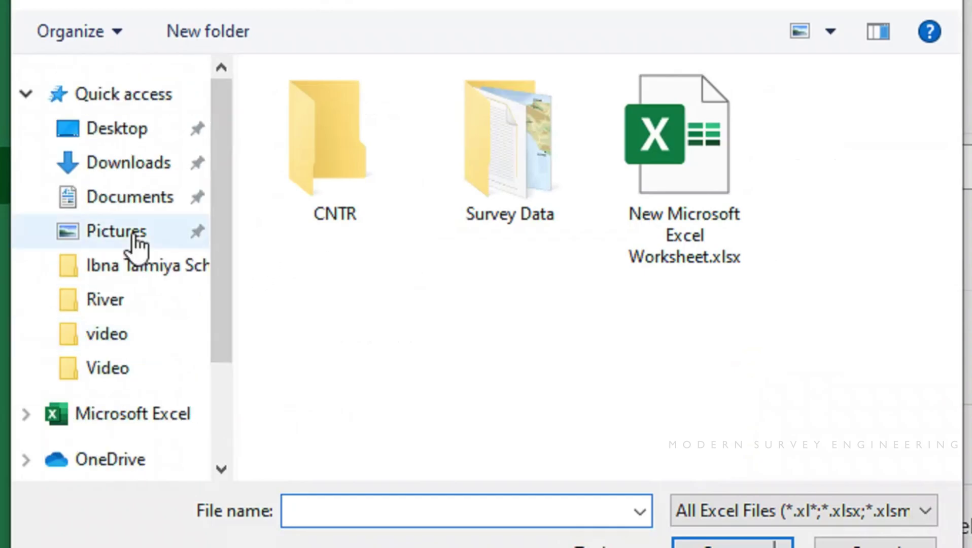
{"action": "left_click", "coordinate": [116, 132]}
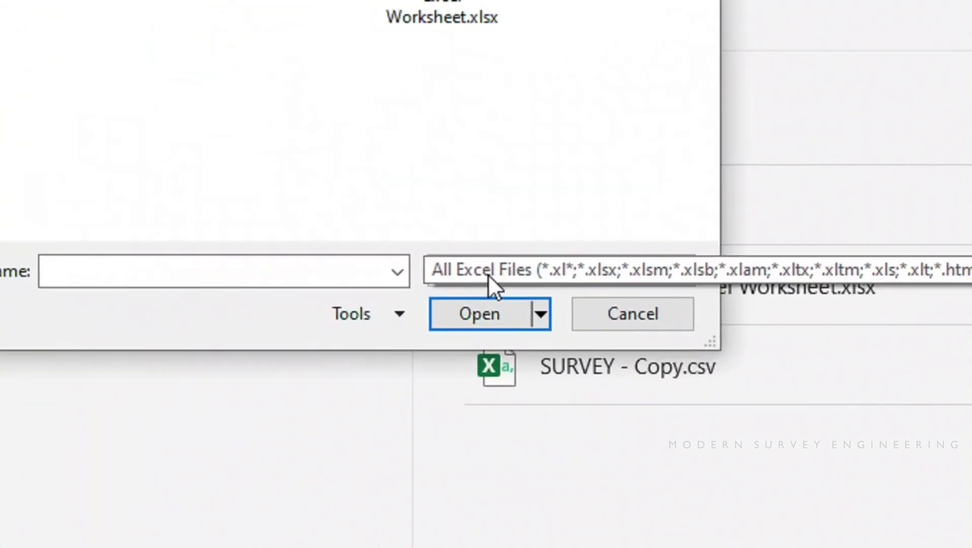
- Show all file types and open SURVEY.SDR for import
{"action": "left_click", "coordinate": [489, 268]}
{"action": "scroll", "coordinate": [489, 267], "scroll_direction": "up", "scroll_amount": 1}
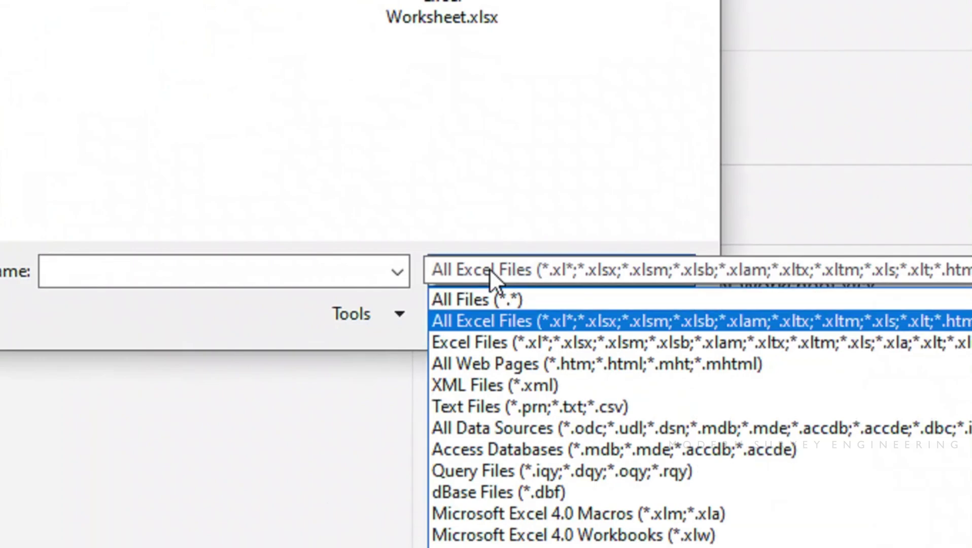
{"action": "left_click", "coordinate": [497, 299]}
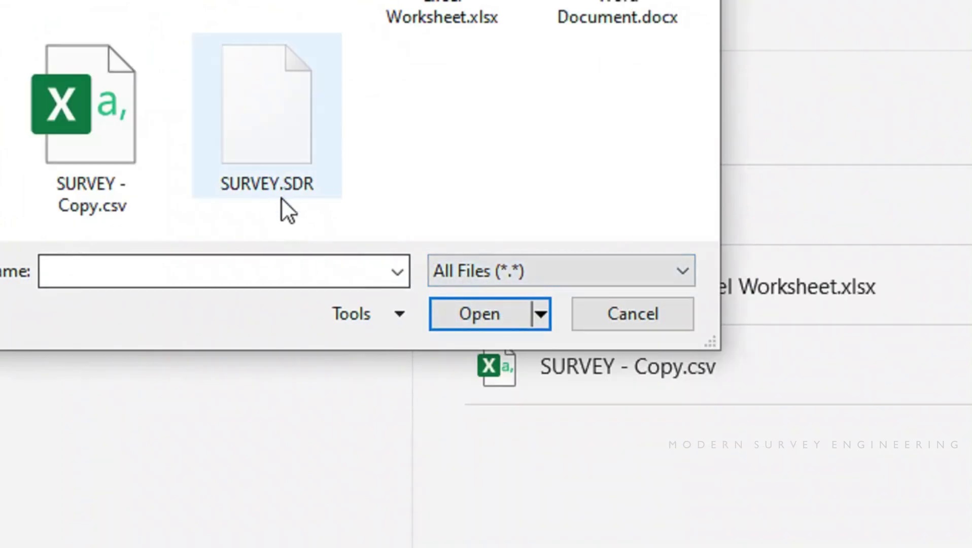
{"action": "left_click", "coordinate": [269, 175]}
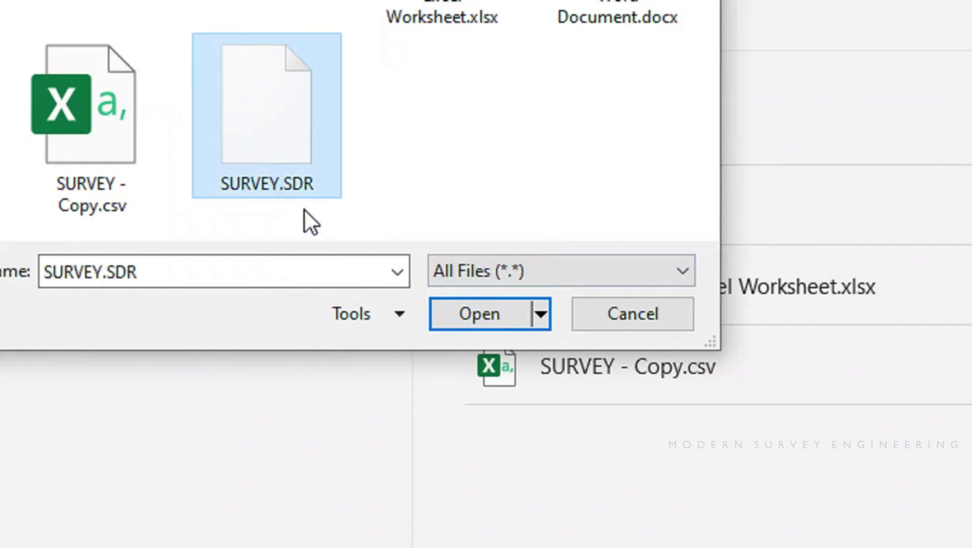
{"action": "left_click", "coordinate": [475, 311]}
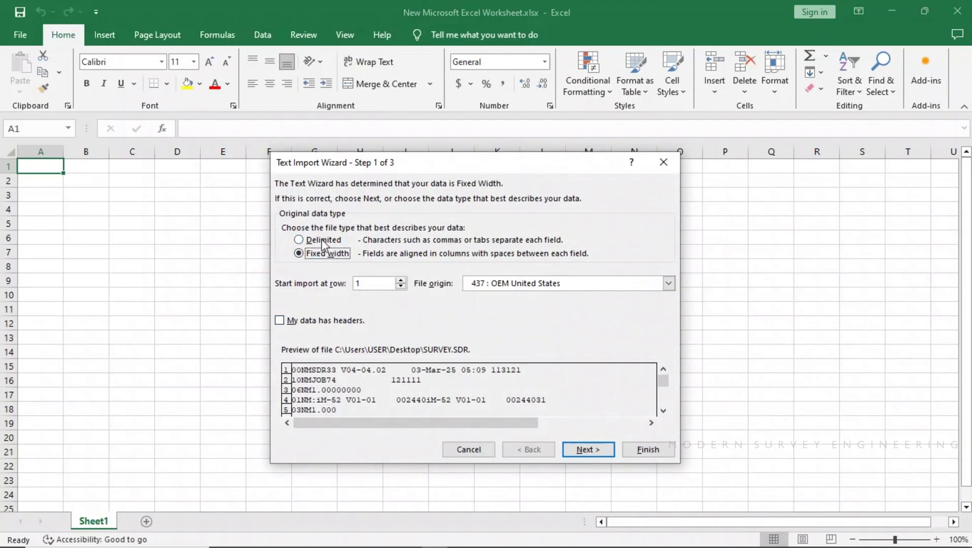
- Import the file as delimited data, split at tabs, semicolons, commas, spaces and "=", keeping the General column format
{"action": "left_click", "coordinate": [302, 241]}
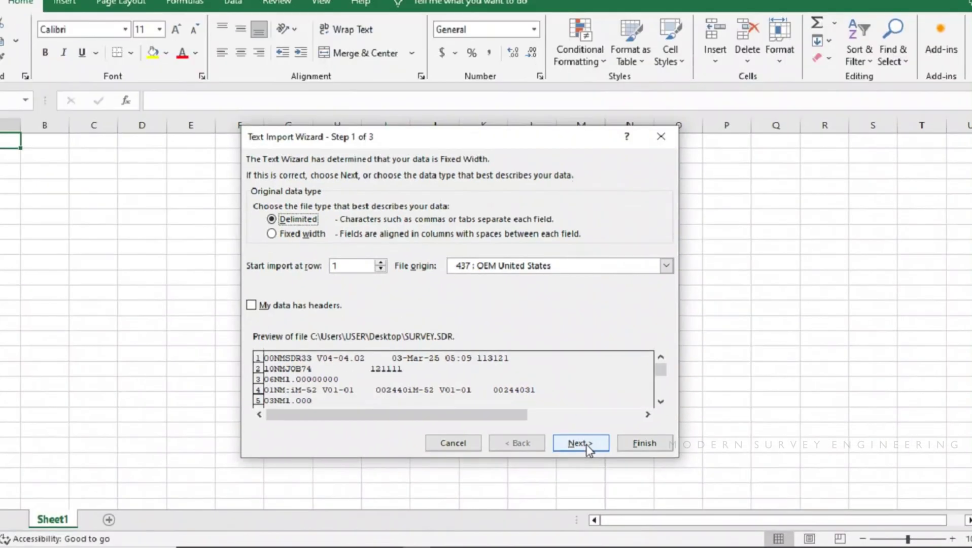
{"action": "left_click", "coordinate": [580, 443]}
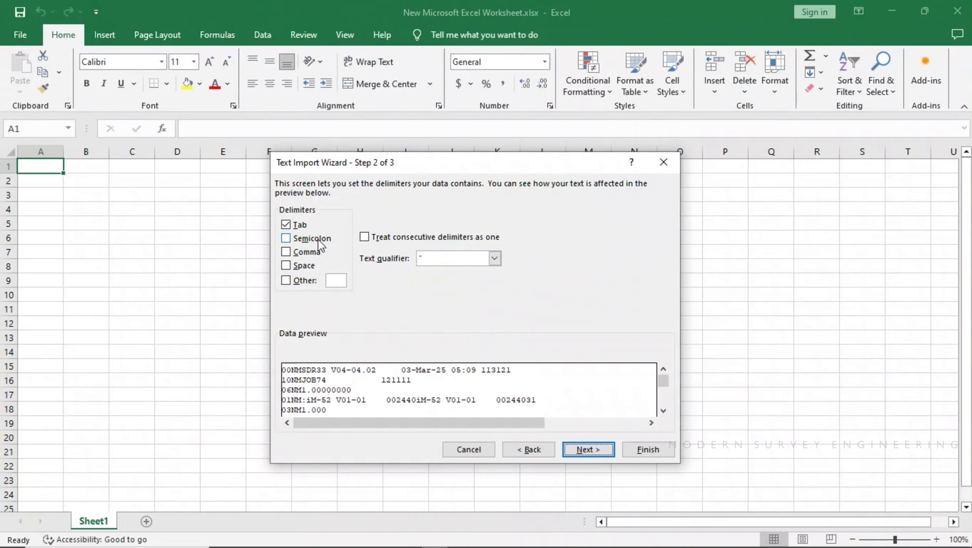
{"action": "left_click", "coordinate": [315, 239]}
{"action": "left_click", "coordinate": [307, 251]}
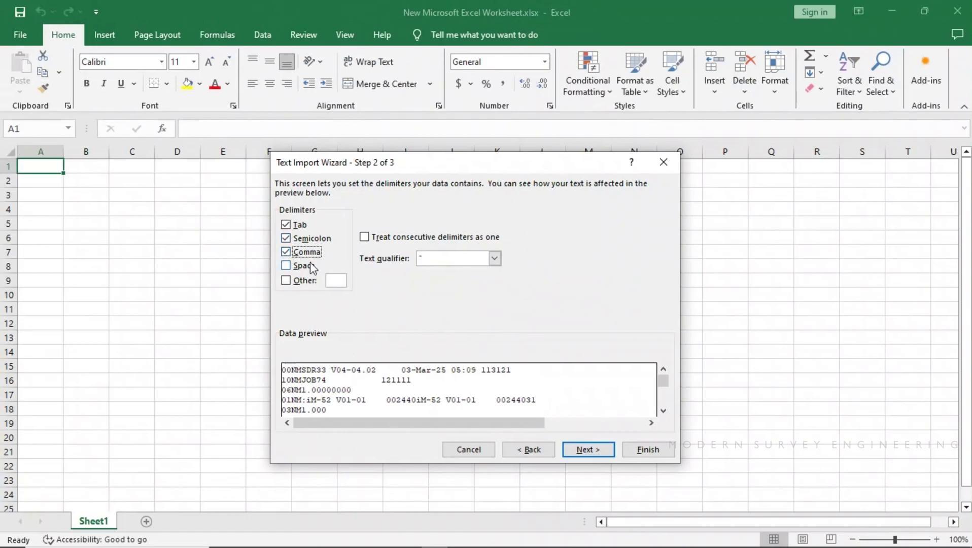
{"action": "left_click", "coordinate": [305, 266]}
{"action": "left_click", "coordinate": [308, 282]}
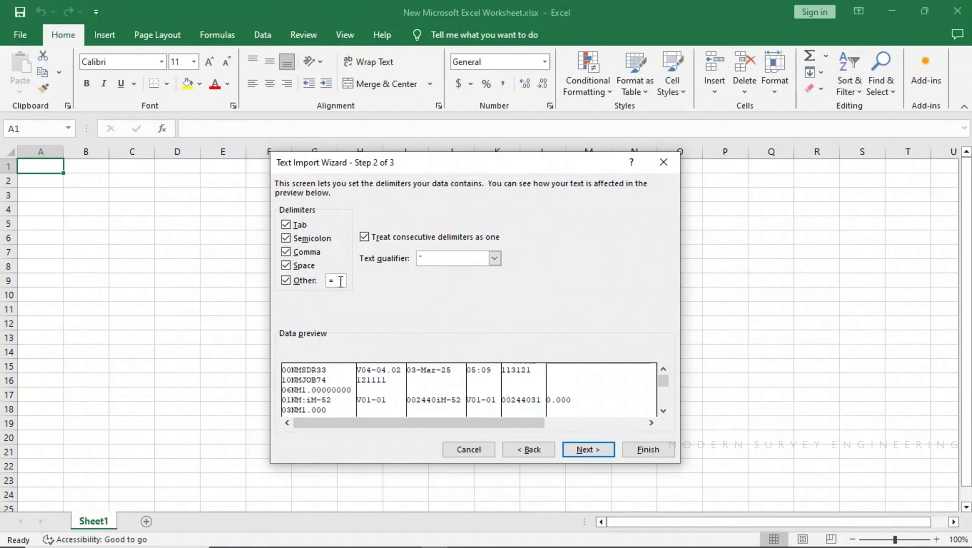
{"action": "left_click", "coordinate": [583, 452]}
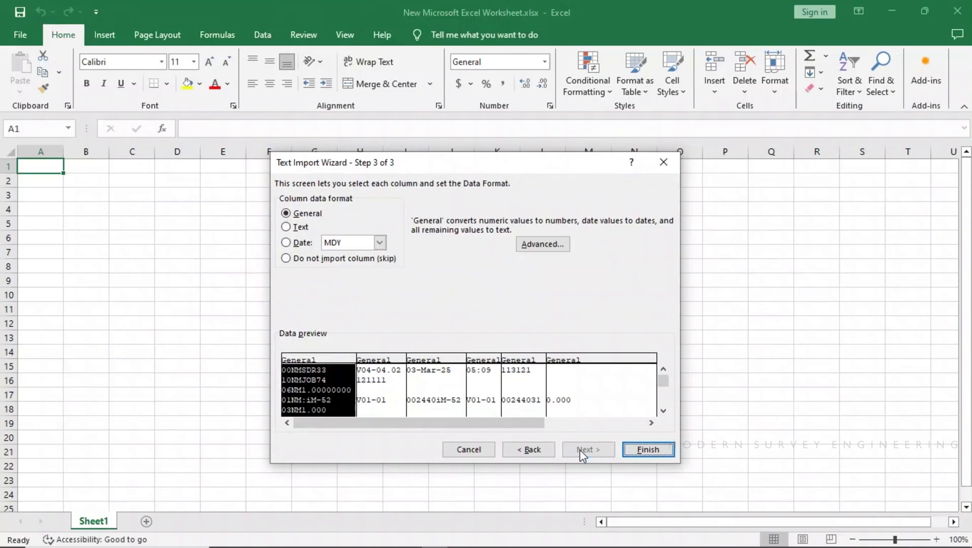
{"action": "left_click", "coordinate": [648, 450]}
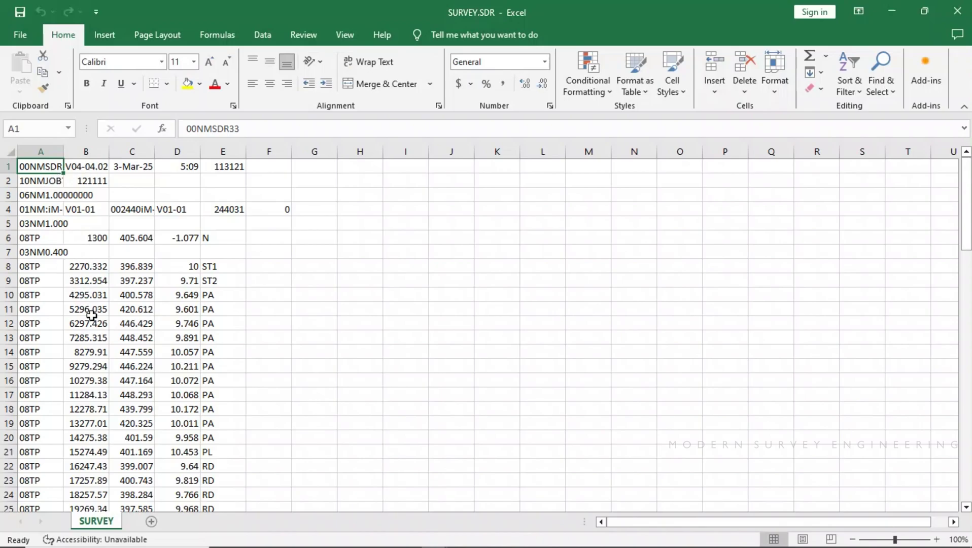
- Delete the first three header rows above the imported survey points
{"action": "scroll", "coordinate": [142, 317], "scroll_direction": "down", "scroll_amount": 3}
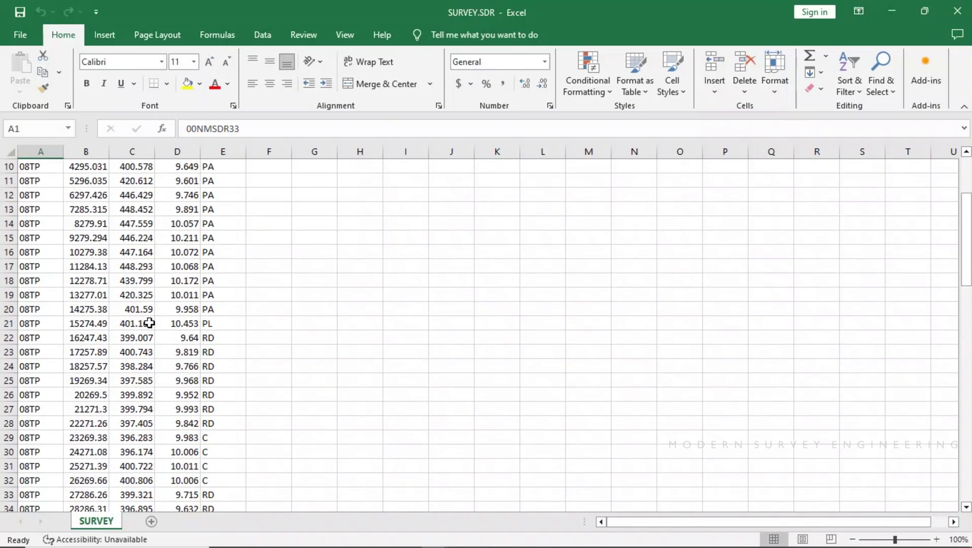
{"action": "scroll", "coordinate": [150, 324], "scroll_direction": "down", "scroll_amount": 4}
{"action": "scroll", "coordinate": [151, 325], "scroll_direction": "up", "scroll_amount": 7}
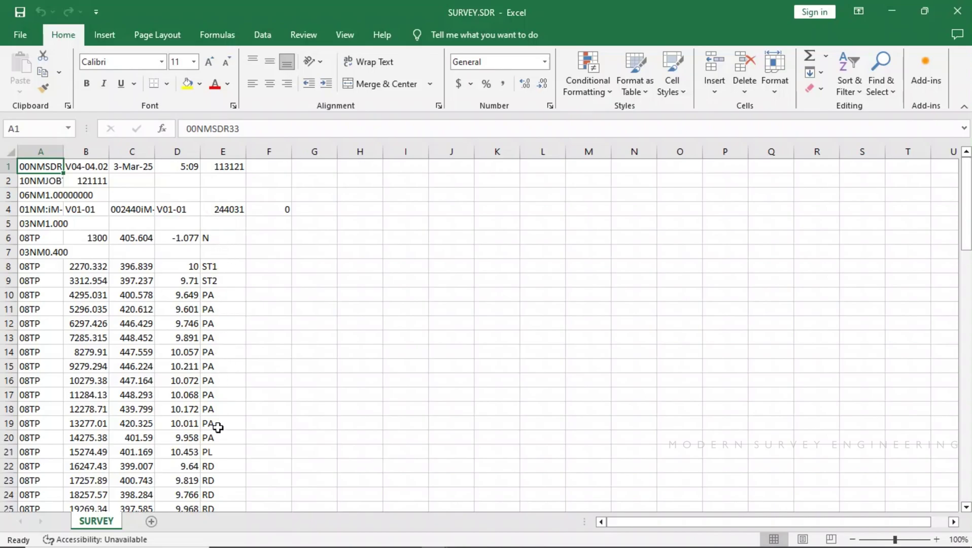
{"action": "left_click", "coordinate": [222, 254]}
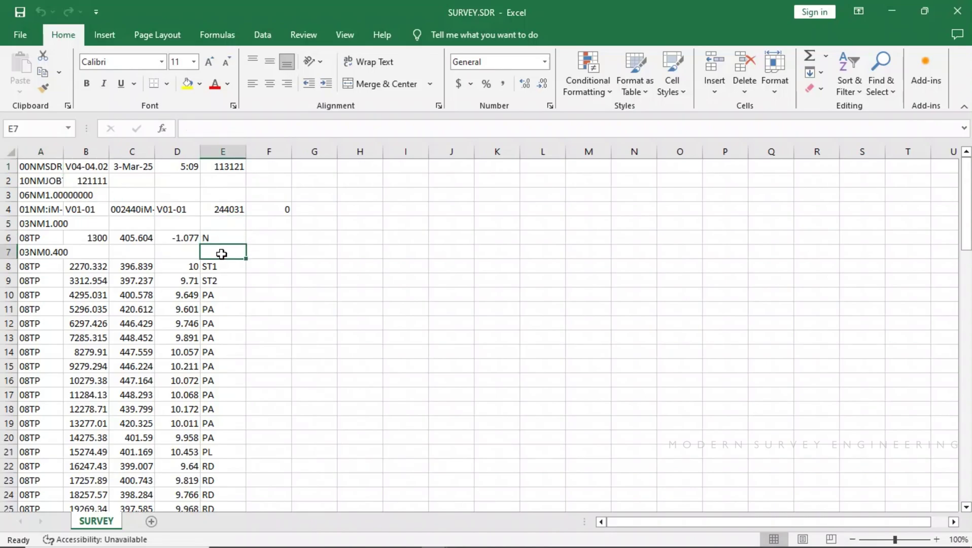
{"action": "left_click", "coordinate": [226, 210]}
{"action": "left_click", "coordinate": [221, 166]}
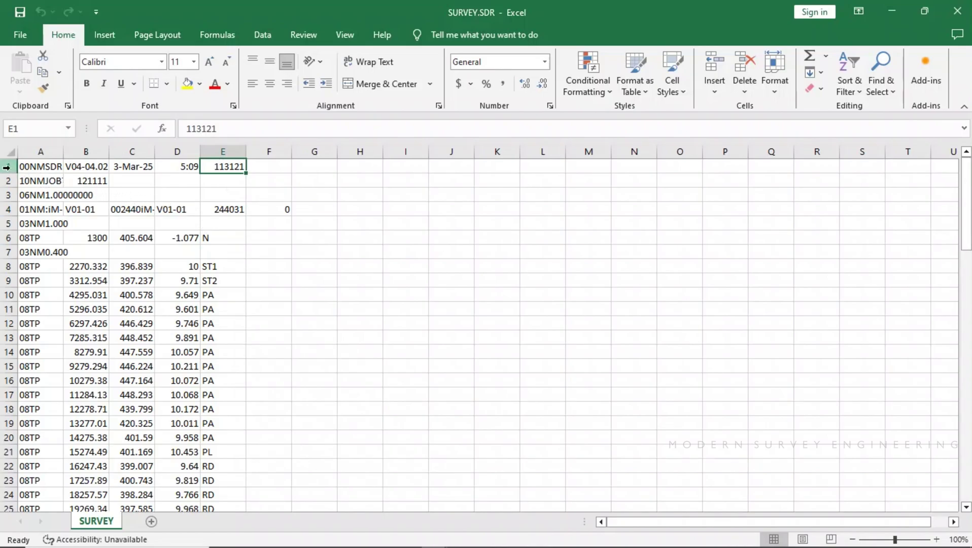
{"action": "left_click_drag", "start_coordinate": [9, 167], "coordinate": [4, 194]}
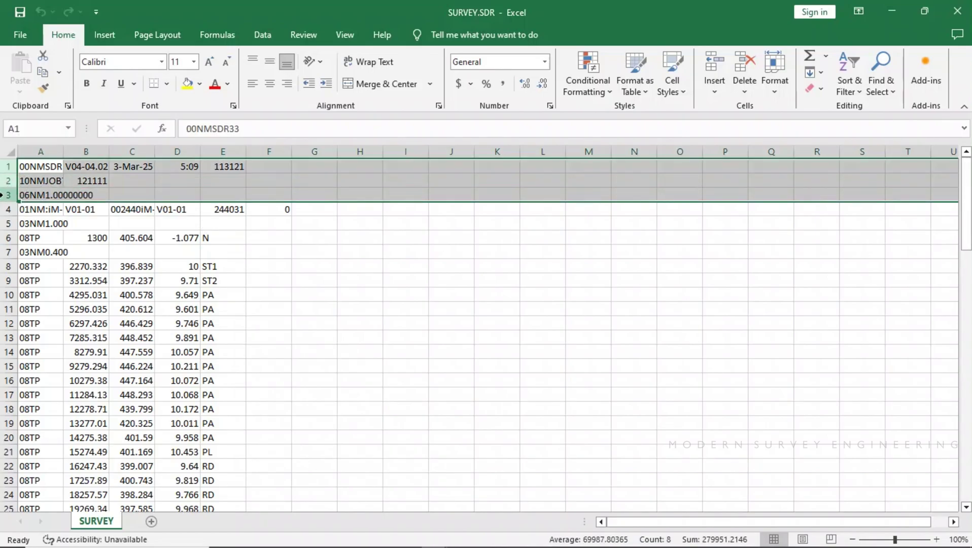
{"action": "right_click", "coordinate": [6, 196]}
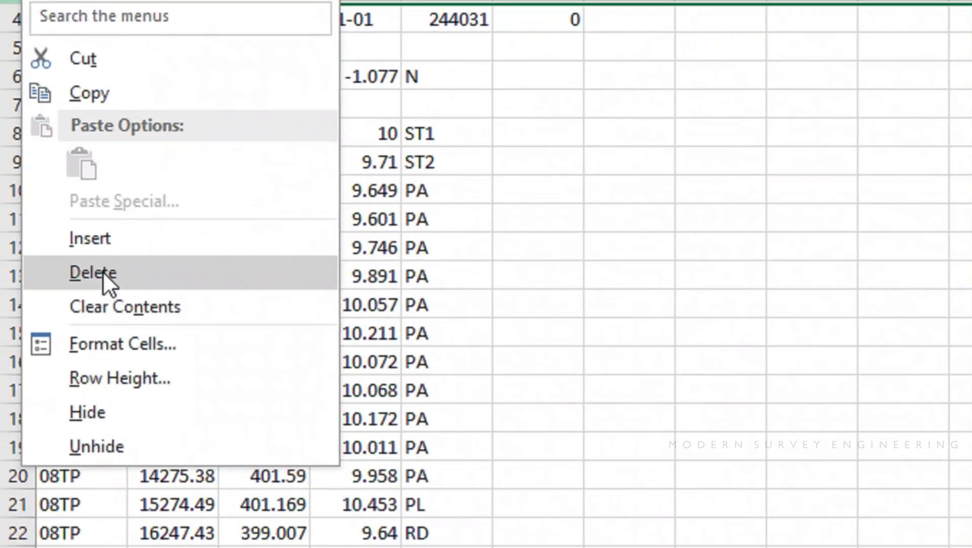
{"action": "left_click", "coordinate": [102, 272]}
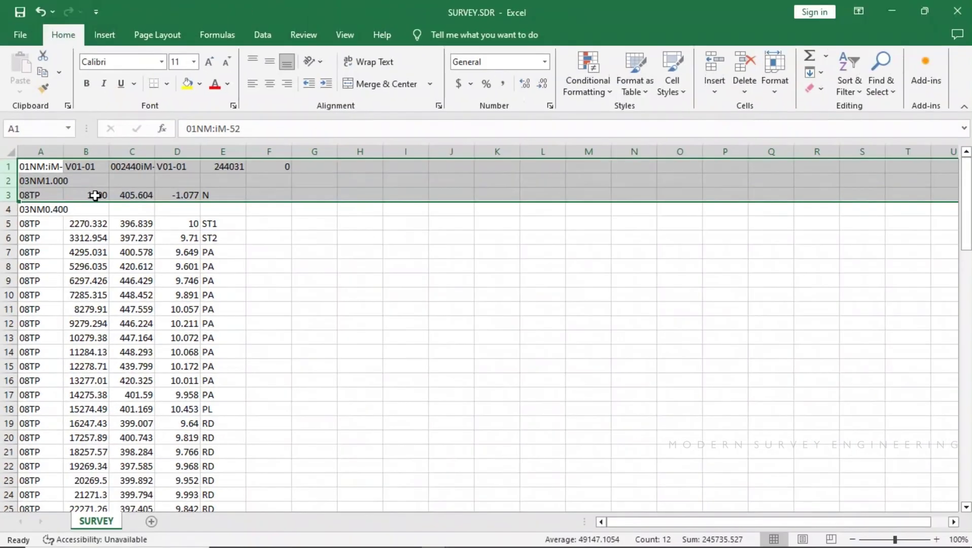
- Delete the three 03NM rows (rows 2, 4 and 47) lying between the survey point records
{"action": "left_click", "coordinate": [5, 181]}
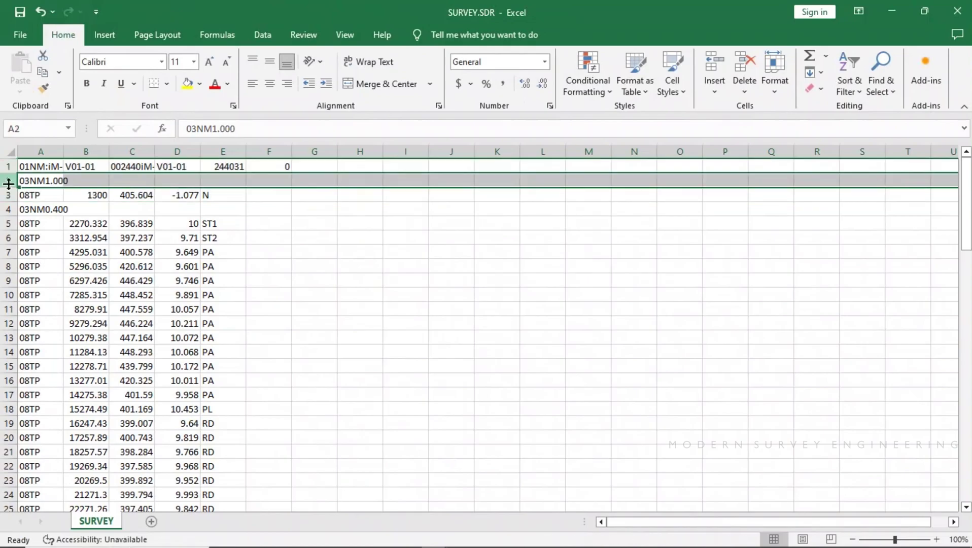
{"action": "left_click", "coordinate": [7, 209], "text": "ctrl"}
{"action": "scroll", "coordinate": [99, 277], "scroll_direction": "down", "scroll_amount": 4}
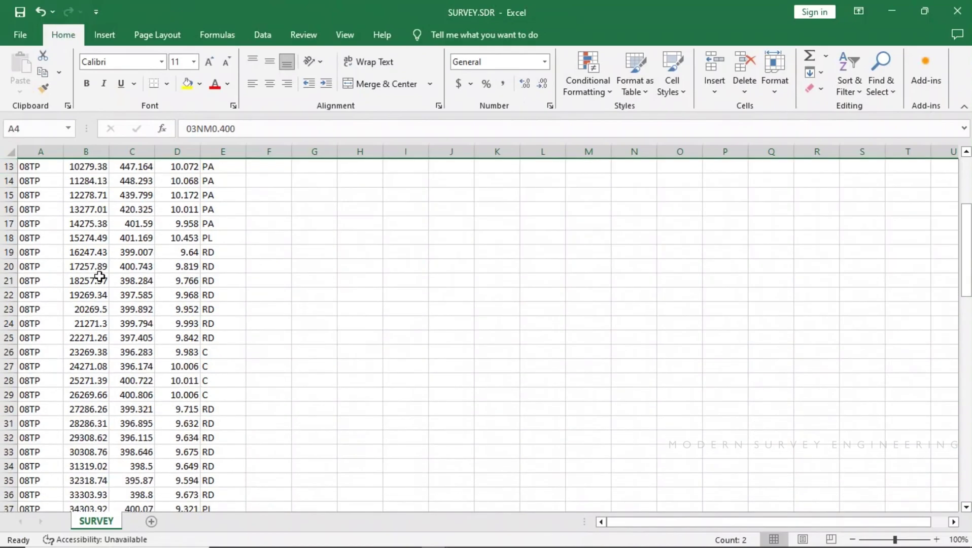
{"action": "scroll", "coordinate": [100, 277], "scroll_direction": "down", "scroll_amount": 7}
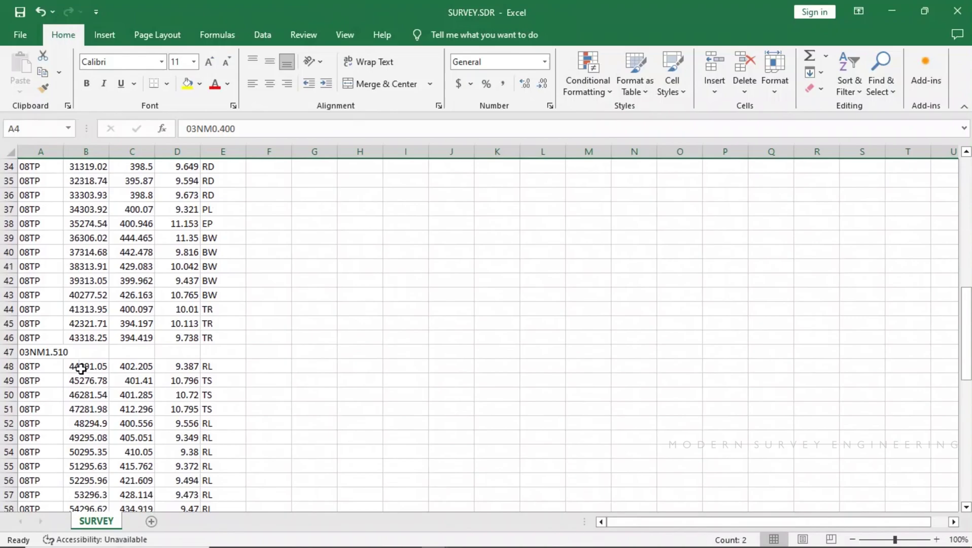
{"action": "left_click", "coordinate": [7, 352], "text": "ctrl"}
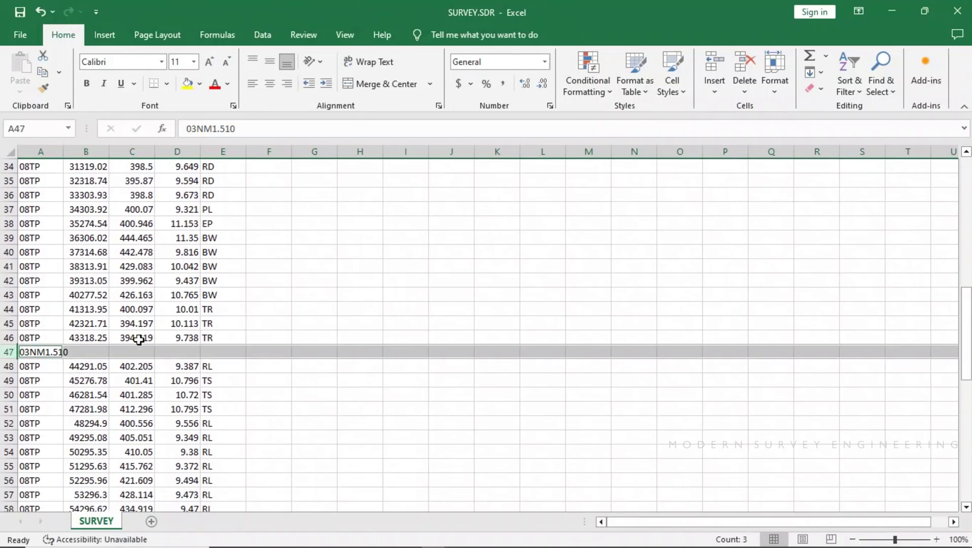
{"action": "scroll", "coordinate": [139, 340], "scroll_direction": "down", "scroll_amount": 11}
{"action": "scroll", "coordinate": [101, 304], "scroll_direction": "up", "scroll_amount": 5}
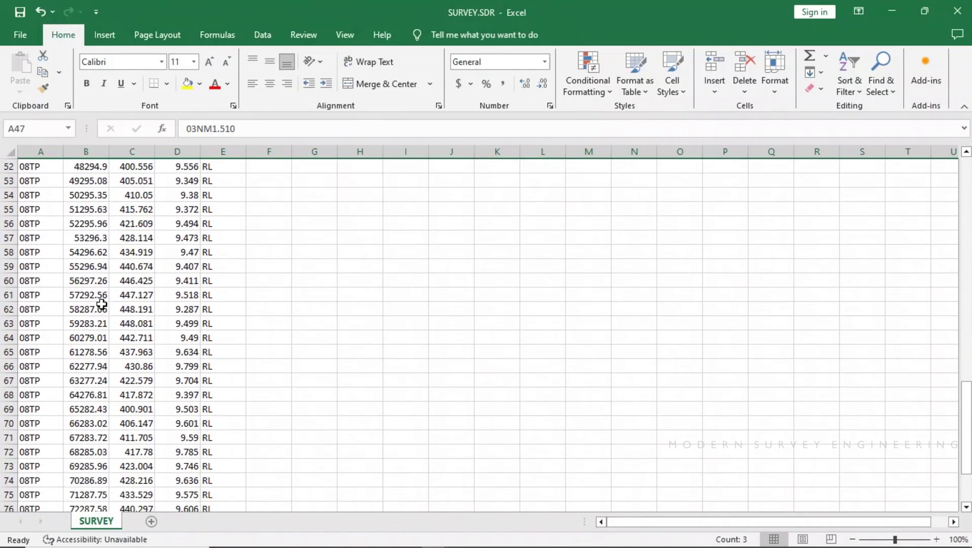
{"action": "scroll", "coordinate": [102, 304], "scroll_direction": "up", "scroll_amount": 5}
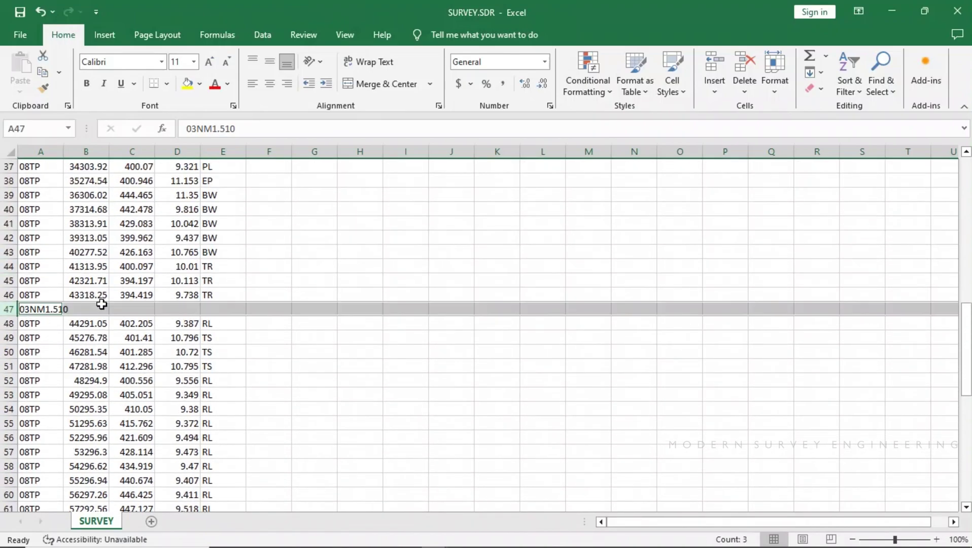
{"action": "right_click", "coordinate": [3, 310]}
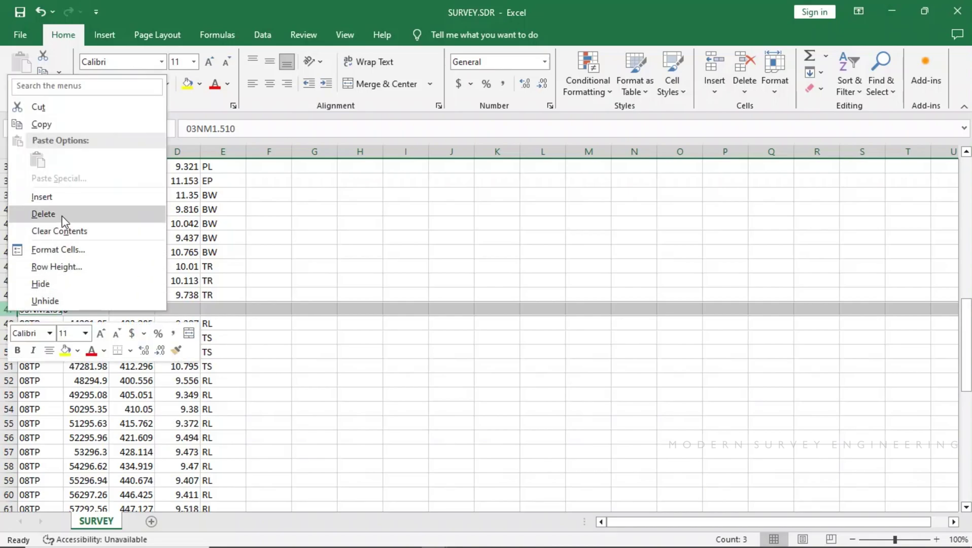
{"action": "left_click", "coordinate": [43, 214]}
{"action": "scroll", "coordinate": [137, 304], "scroll_direction": "up", "scroll_amount": 10}
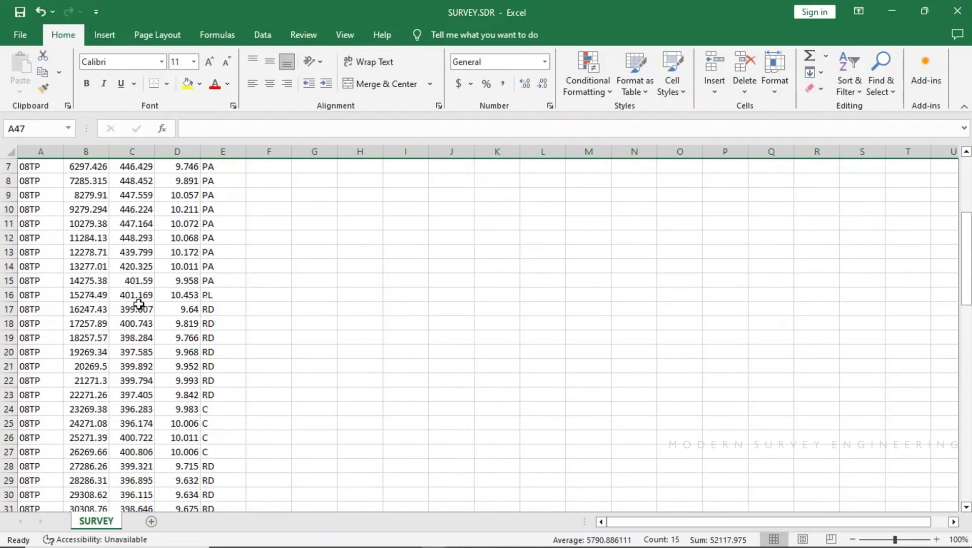
{"action": "scroll", "coordinate": [138, 304], "scroll_direction": "up", "scroll_amount": 2}
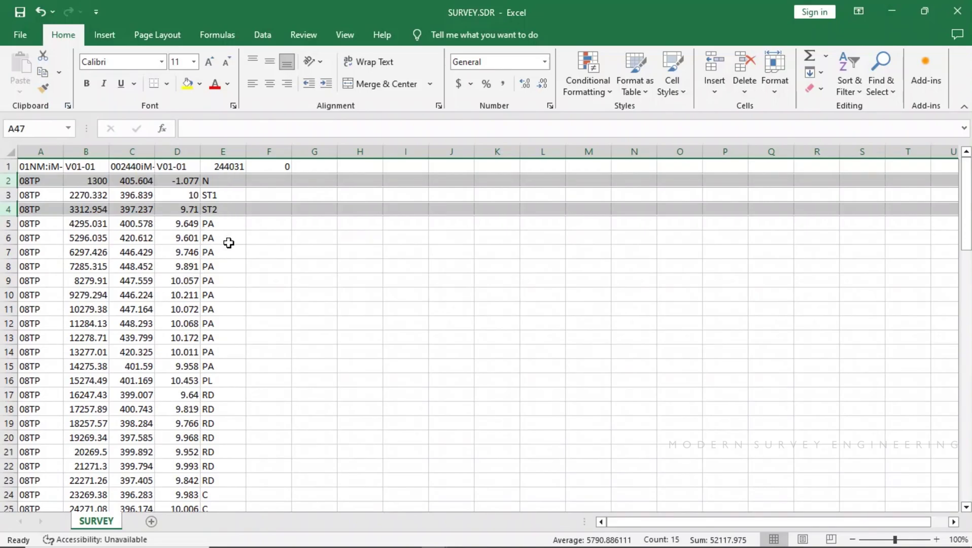
- Delete the 01NM instrument header row at the top of the sheet
{"action": "left_click", "coordinate": [239, 166]}
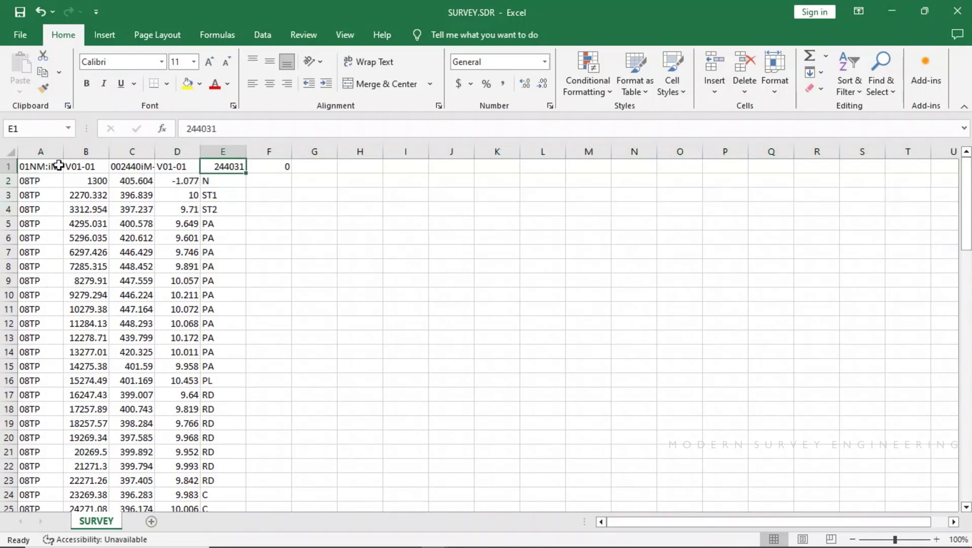
{"action": "left_click", "coordinate": [8, 166]}
{"action": "right_click", "coordinate": [9, 167]}
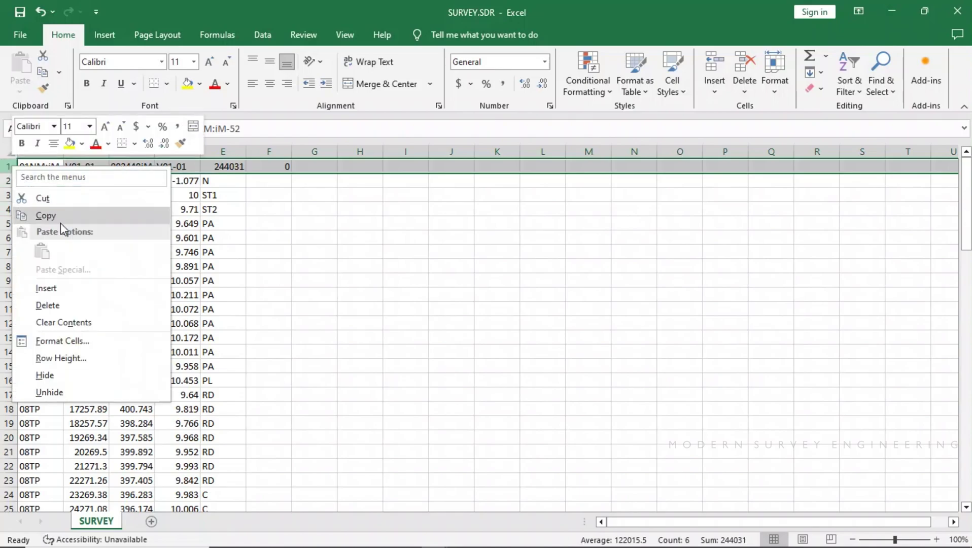
{"action": "left_click", "coordinate": [49, 305]}
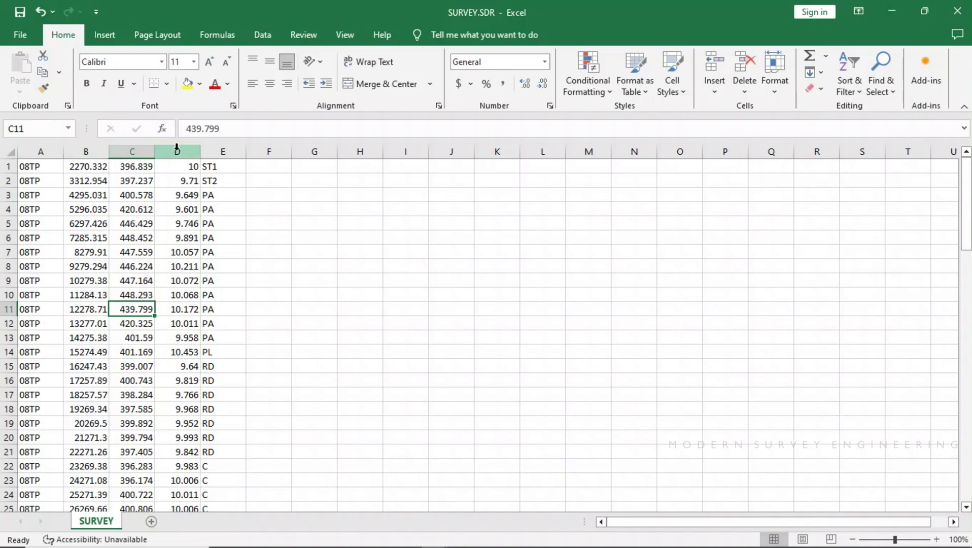
- Format the coordinate values in columns B to D with three decimal places
{"action": "left_click_drag", "start_coordinate": [88, 151], "coordinate": [172, 152]}
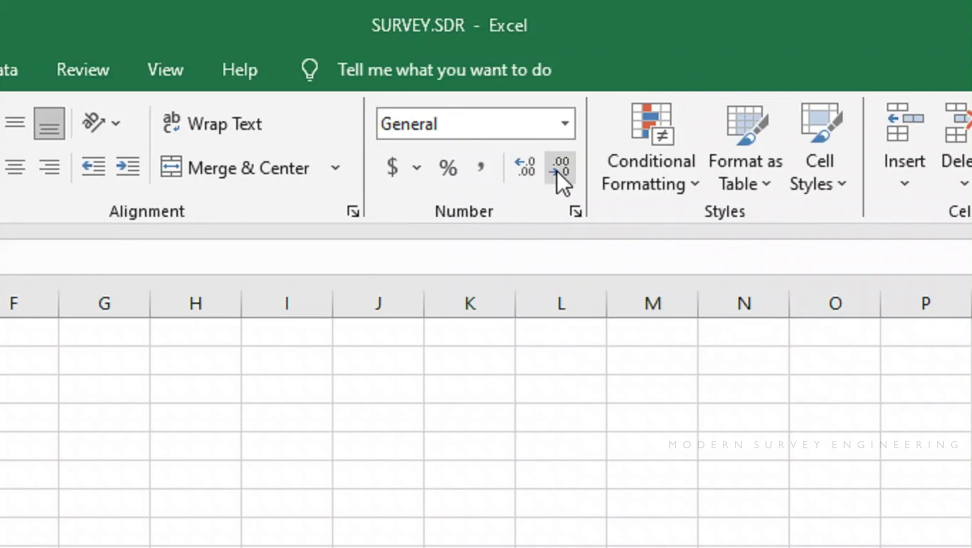
{"action": "left_click", "coordinate": [531, 170]}
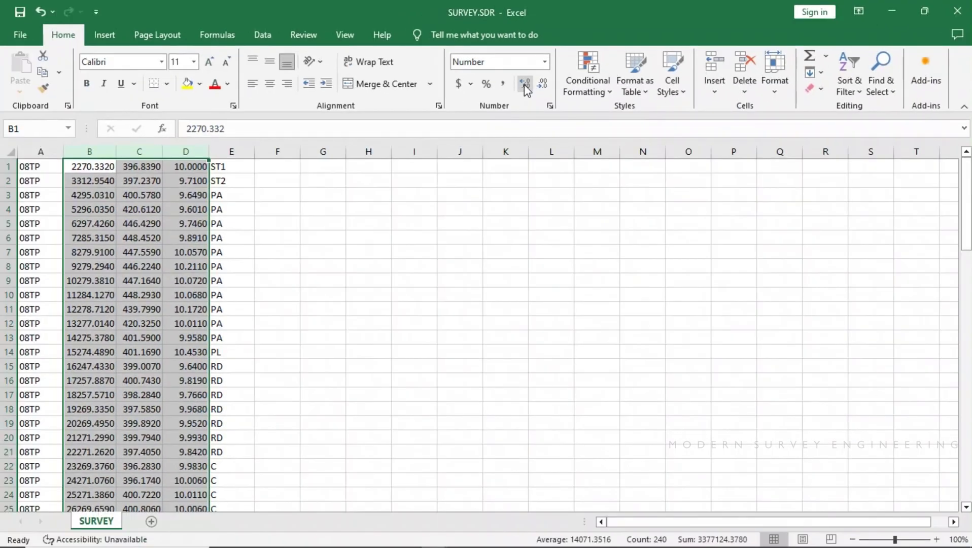
{"action": "left_click", "coordinate": [525, 85]}
{"action": "left_click", "coordinate": [524, 85]}
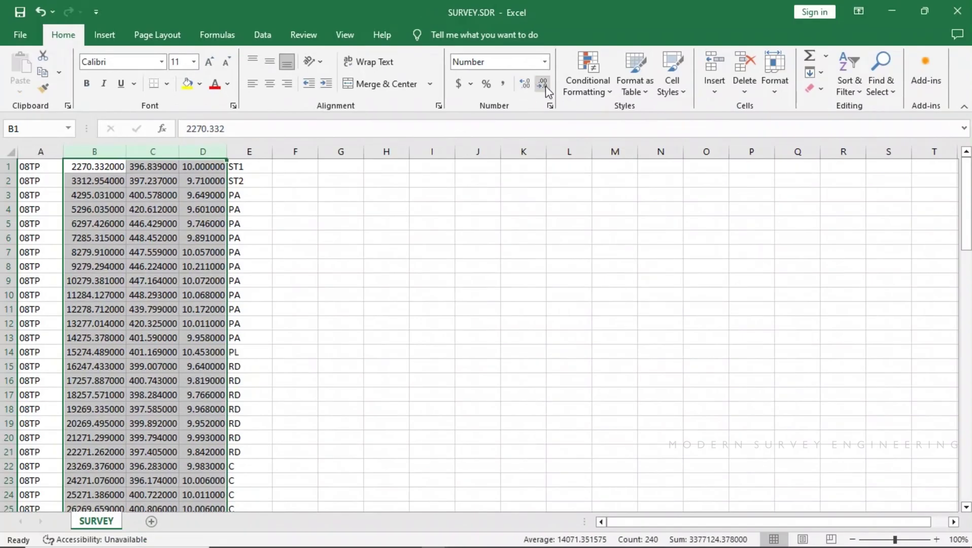
{"action": "left_click", "coordinate": [543, 84]}
{"action": "left_click", "coordinate": [543, 84]}
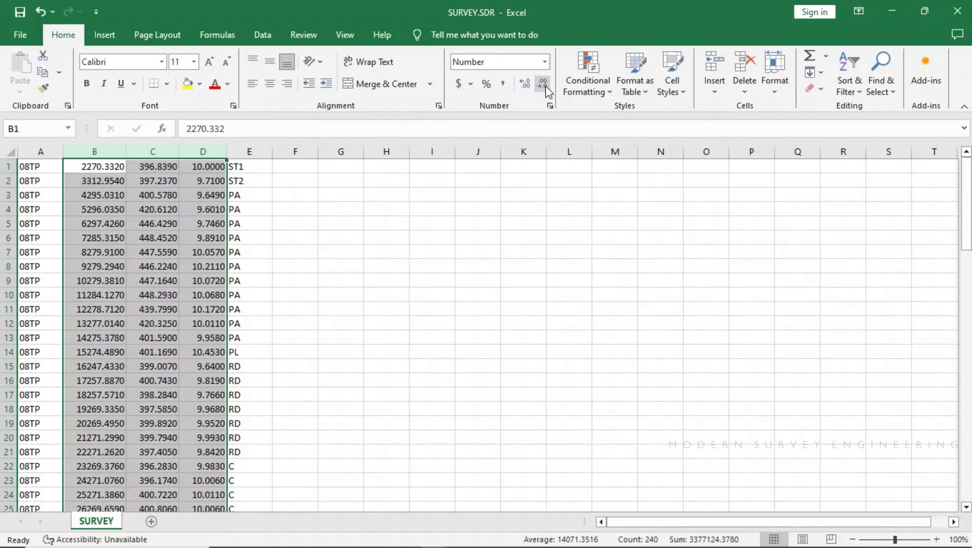
{"action": "left_click", "coordinate": [543, 84]}
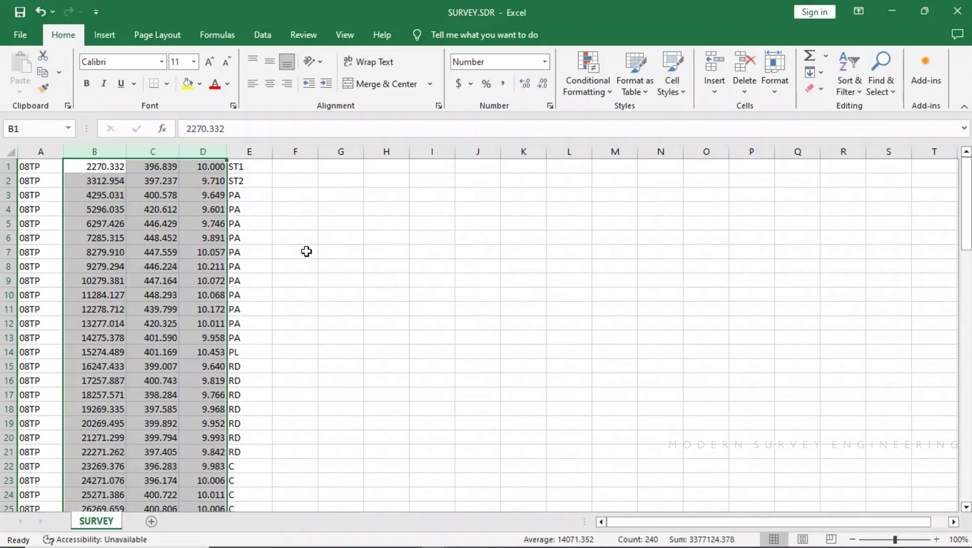
{"action": "left_click", "coordinate": [245, 252]}
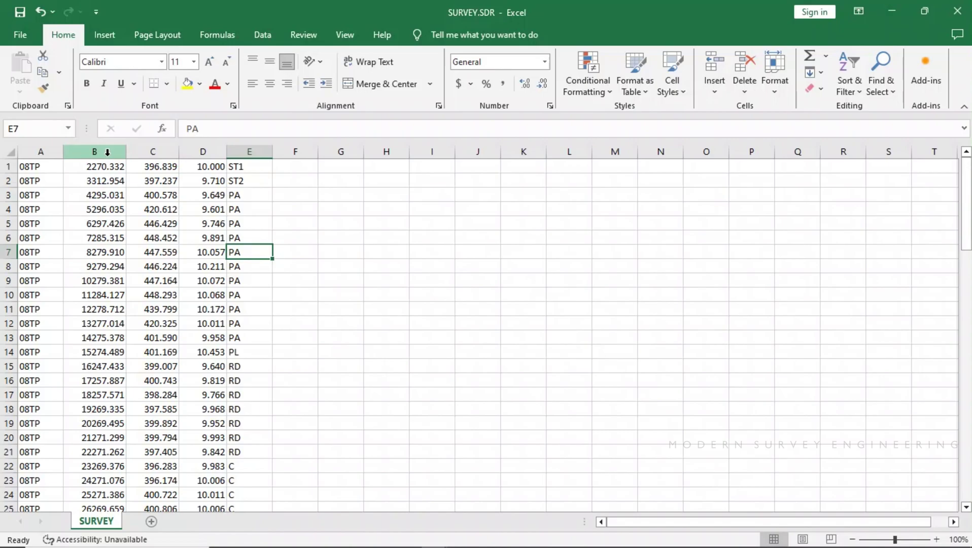
- Insert a blank column between columns B and C, ahead of the second coordinate
{"action": "left_click", "coordinate": [161, 149]}
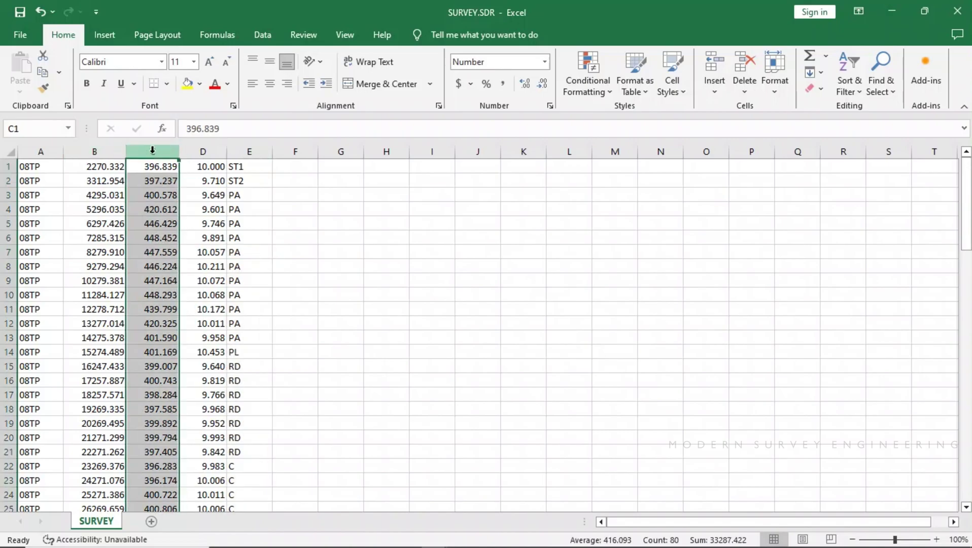
{"action": "right_click", "coordinate": [152, 151]}
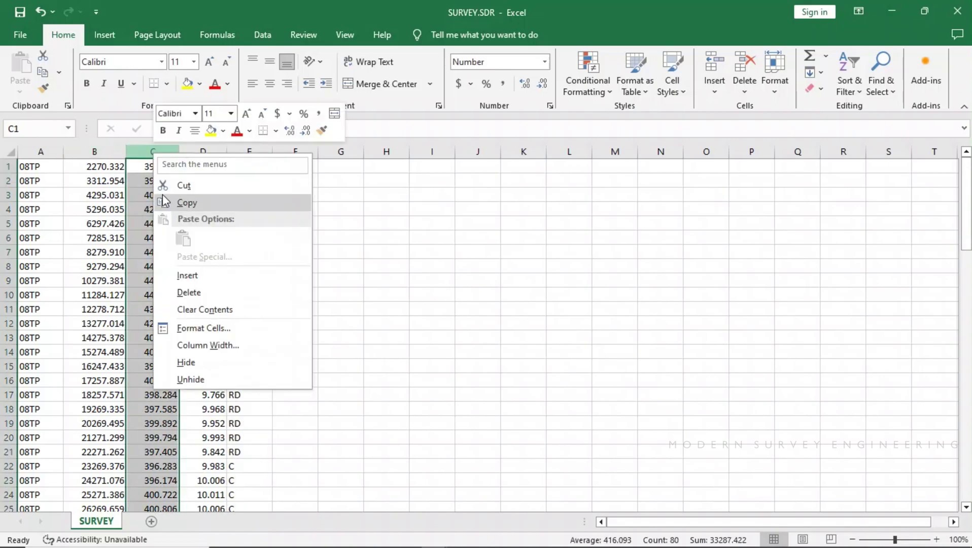
{"action": "left_click", "coordinate": [184, 276]}
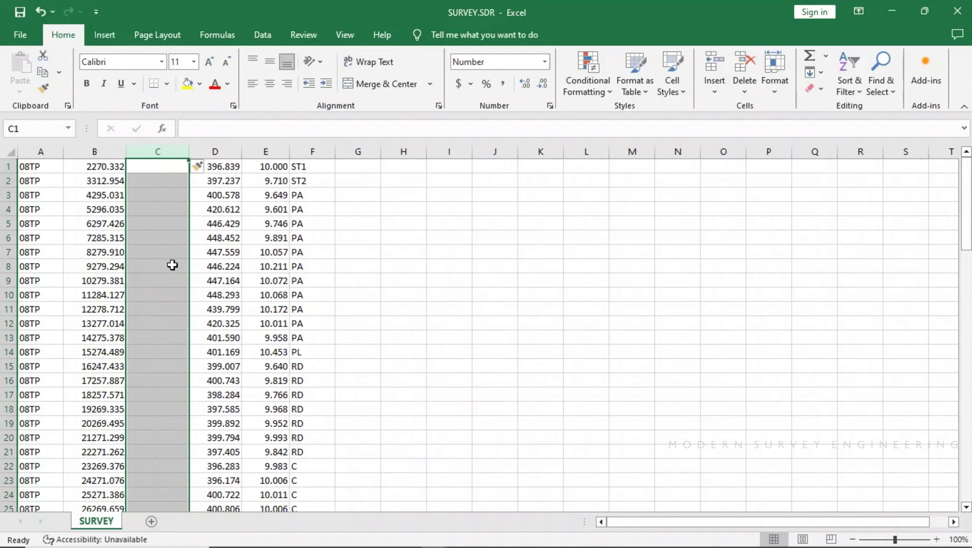
{"action": "left_click", "coordinate": [169, 167]}
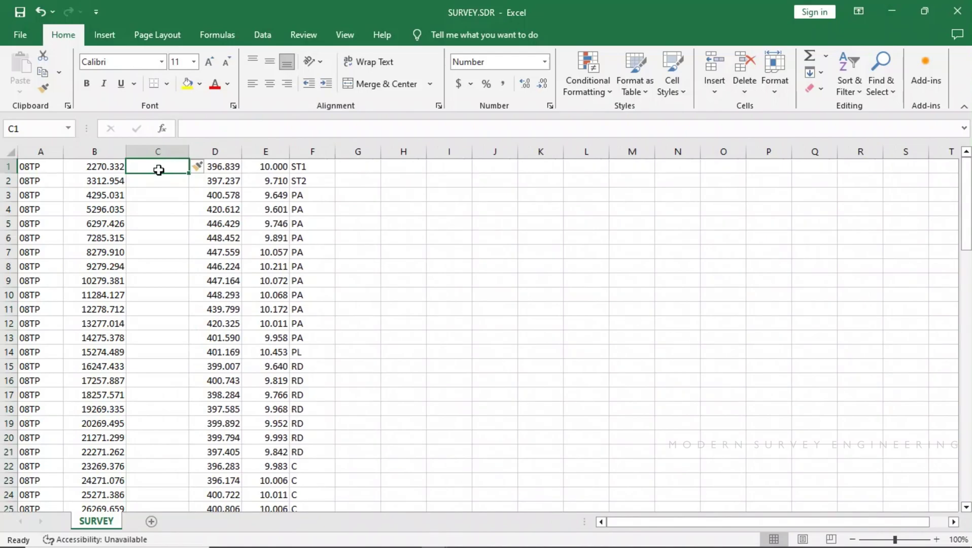
- Copy 270.332 from B1, leaving out the leading point number 2, and paste it into C1
{"action": "double_click", "coordinate": [106, 167]}
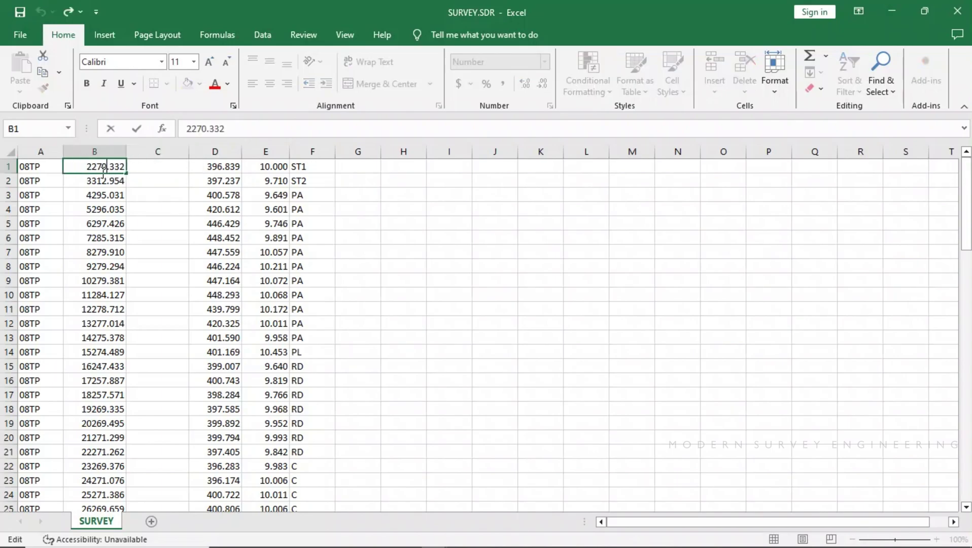
{"action": "left_click_drag", "start_coordinate": [93, 167], "coordinate": [127, 166]}
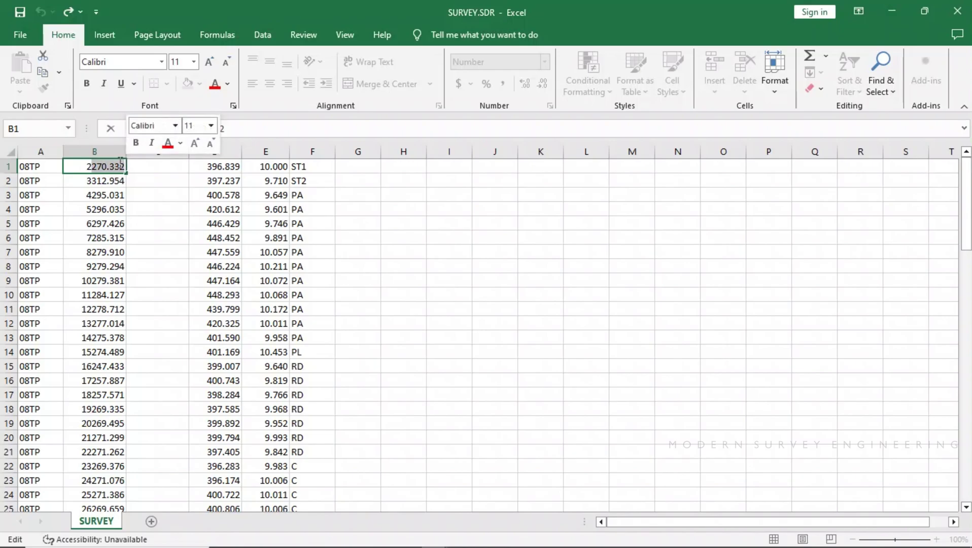
{"action": "right_click", "coordinate": [112, 161]}
{"action": "left_click", "coordinate": [152, 196]}
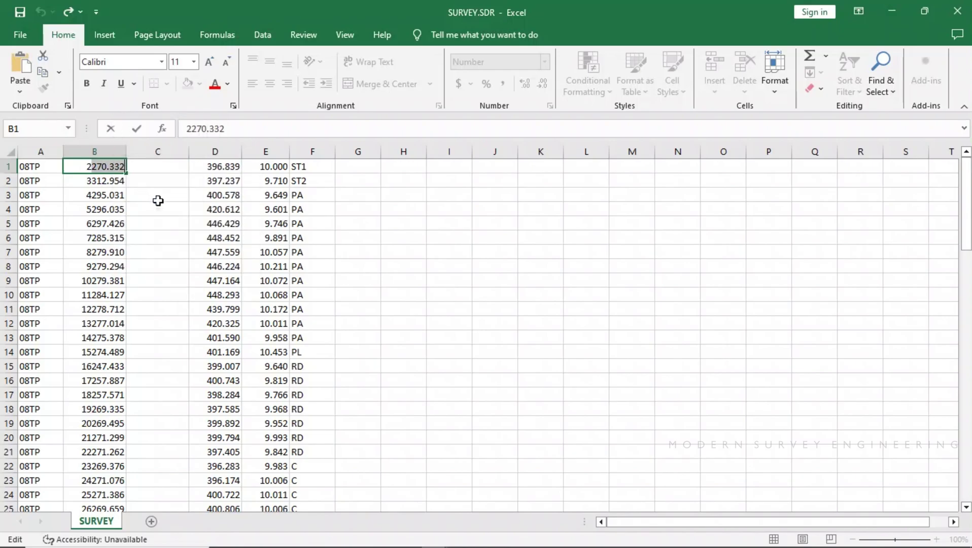
{"action": "left_click", "coordinate": [152, 166]}
{"action": "right_click", "coordinate": [165, 168]}
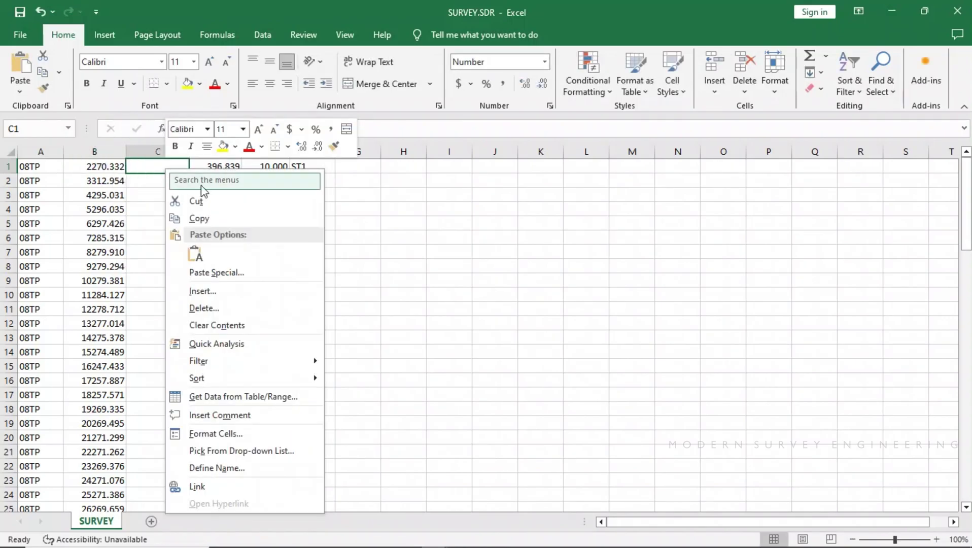
{"action": "left_click", "coordinate": [200, 259]}
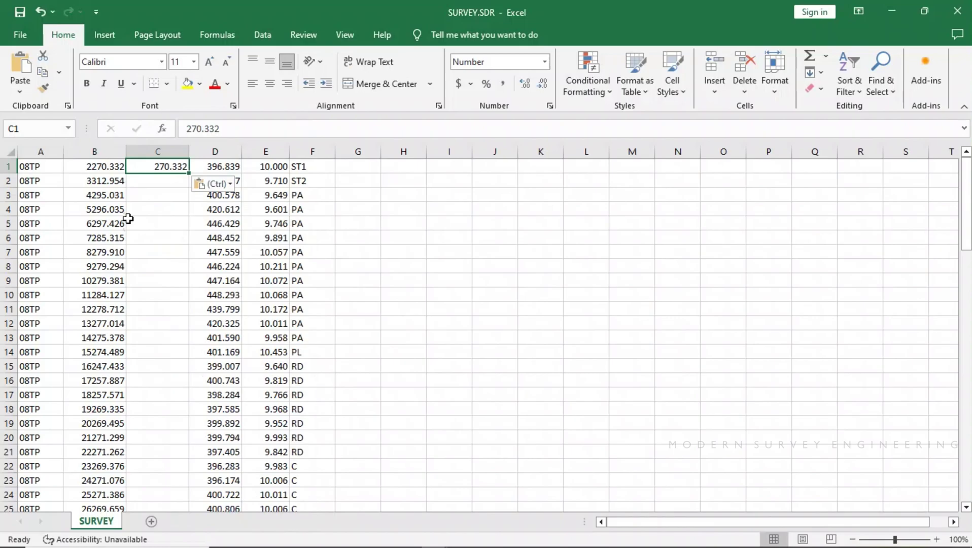
- Copy 312.954 from B2, leaving out the leading point number 3, and paste it into C2
{"action": "left_click", "coordinate": [153, 184]}
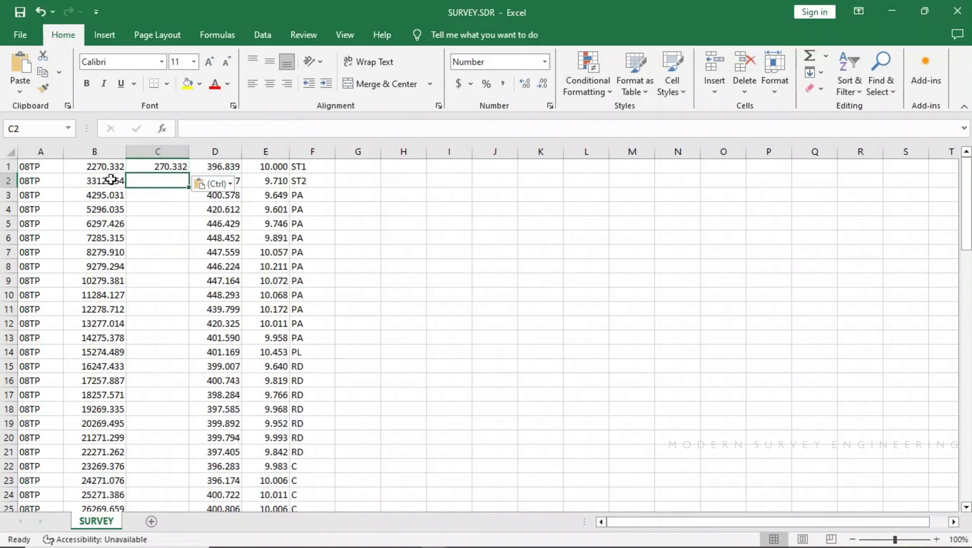
{"action": "double_click", "coordinate": [96, 180]}
{"action": "left_click_drag", "start_coordinate": [94, 180], "coordinate": [127, 181]}
{"action": "right_click", "coordinate": [113, 183]}
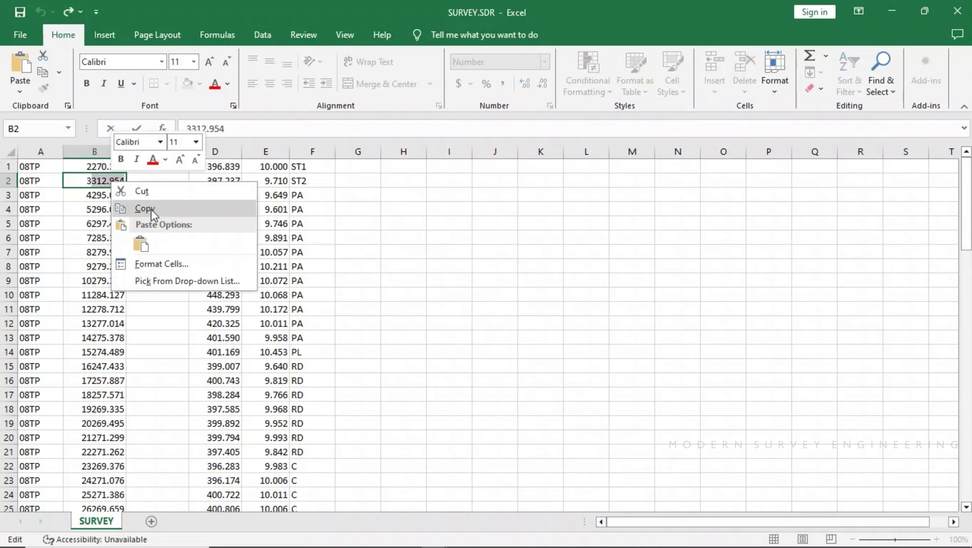
{"action": "left_click", "coordinate": [137, 208]}
{"action": "left_click", "coordinate": [156, 184]}
{"action": "right_click", "coordinate": [158, 183]}
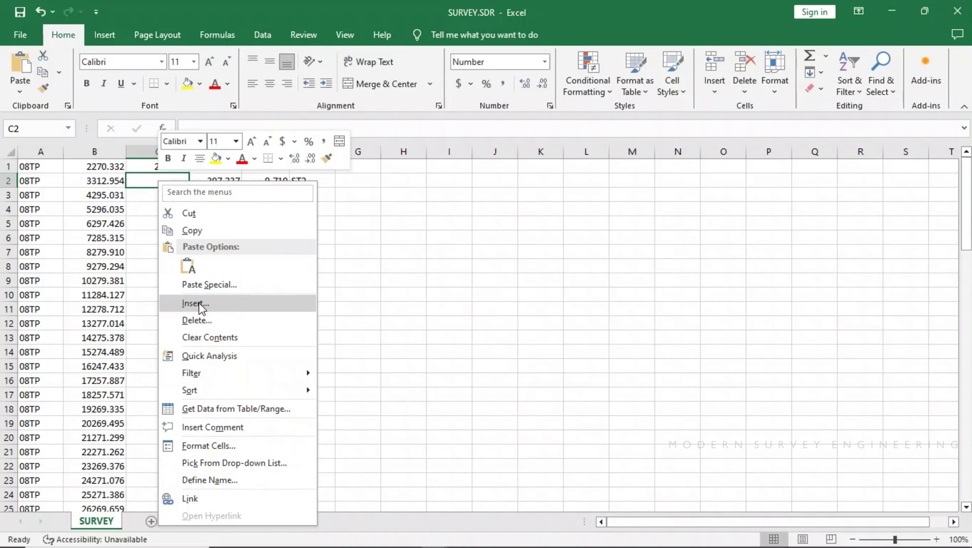
{"action": "left_click", "coordinate": [188, 265]}
{"action": "left_click", "coordinate": [163, 198]}
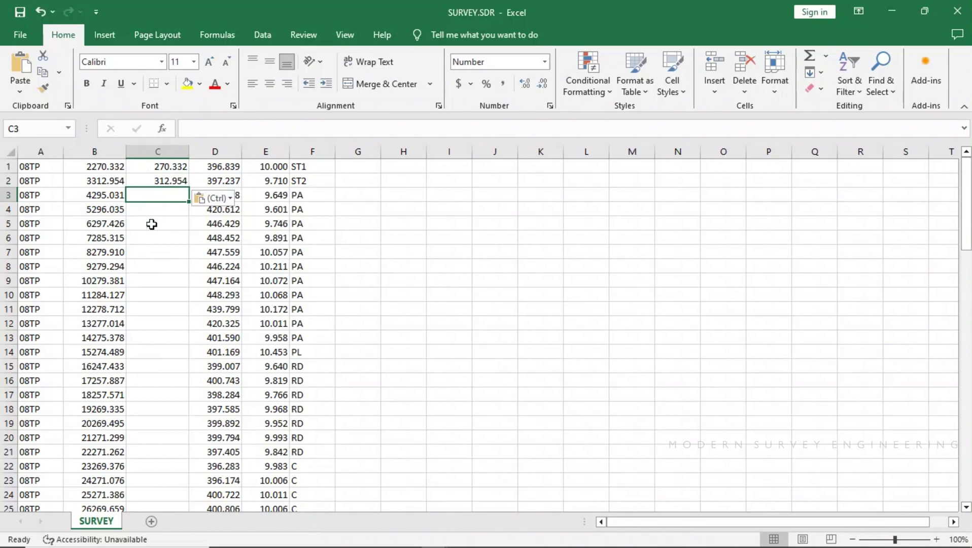
- Flash Fill C1:C80 from the two examples to extract the first coordinate from column B without the point numbers
{"action": "scroll", "coordinate": [141, 236], "scroll_direction": "down", "scroll_amount": 5}
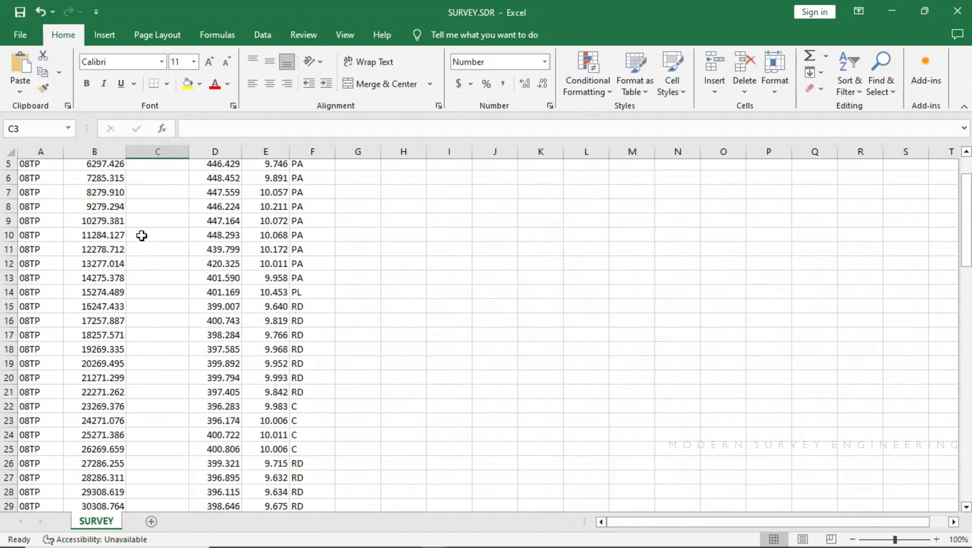
{"action": "scroll", "coordinate": [142, 276], "scroll_direction": "down", "scroll_amount": 16}
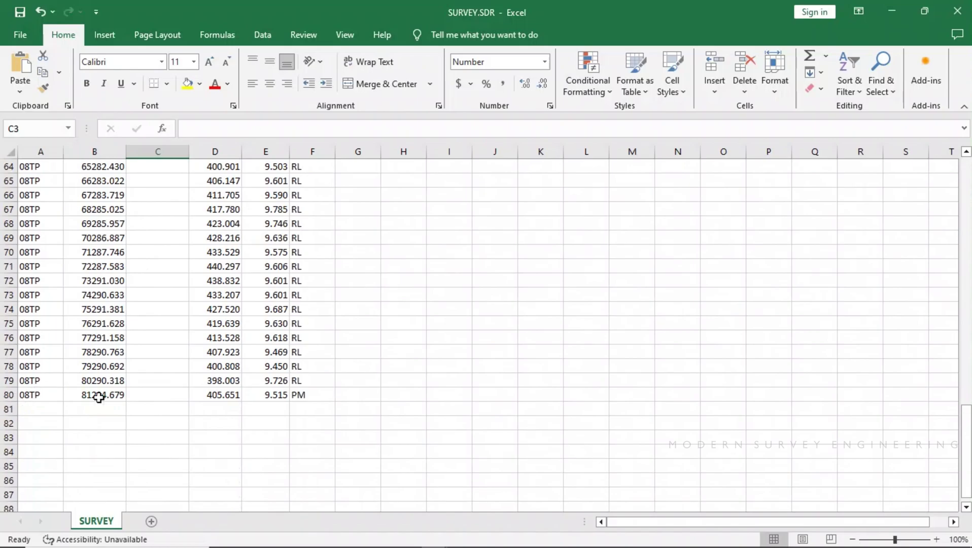
{"action": "scroll", "coordinate": [138, 397], "scroll_direction": "up", "scroll_amount": 20}
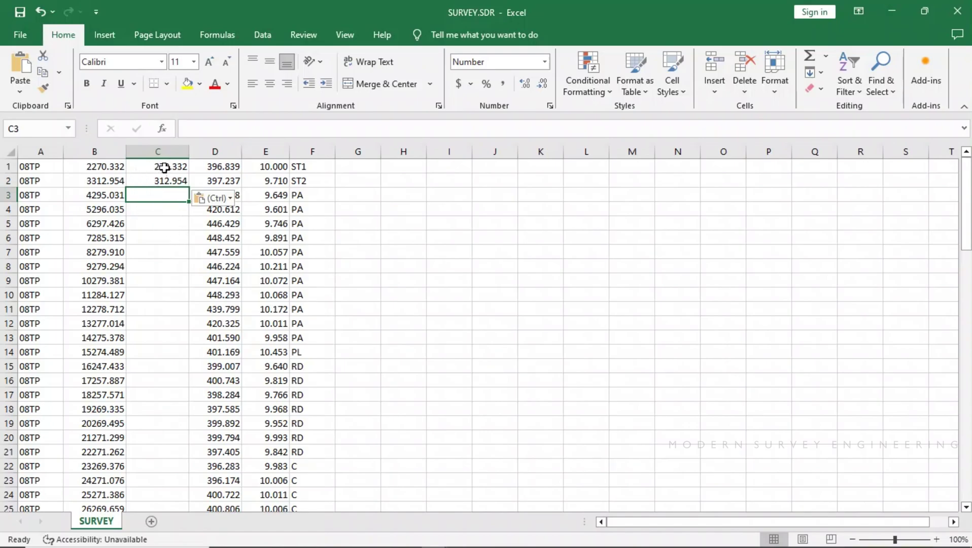
{"action": "left_click_drag", "start_coordinate": [168, 164], "coordinate": [144, 394]}
{"action": "scroll", "coordinate": [148, 395], "scroll_direction": "up", "scroll_amount": 12}
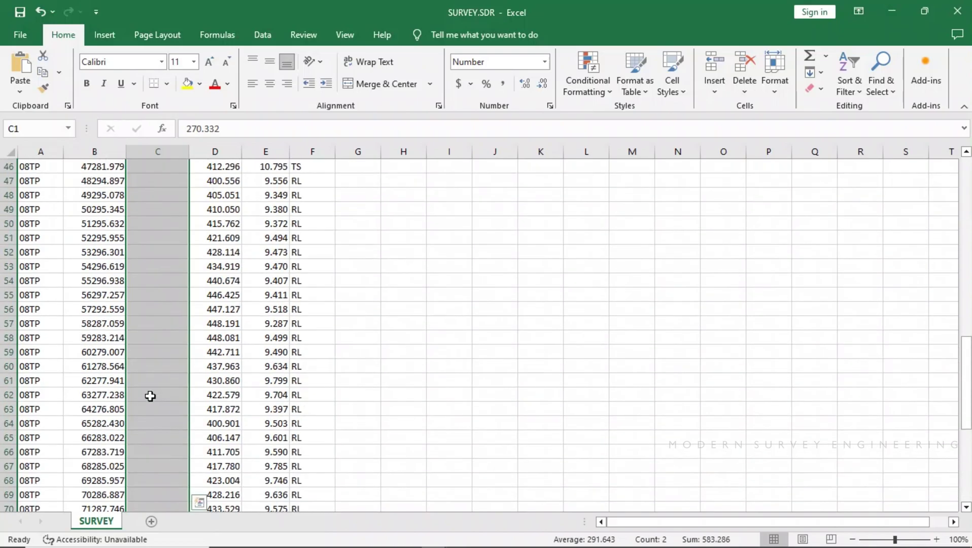
{"action": "scroll", "coordinate": [151, 381], "scroll_direction": "up", "scroll_amount": 6}
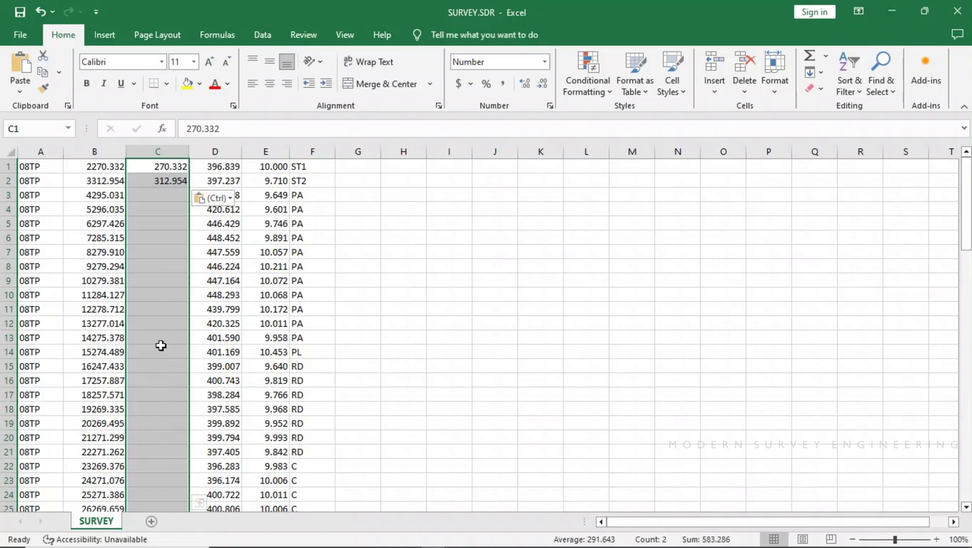
{"action": "key", "text": "ctrl+e"}
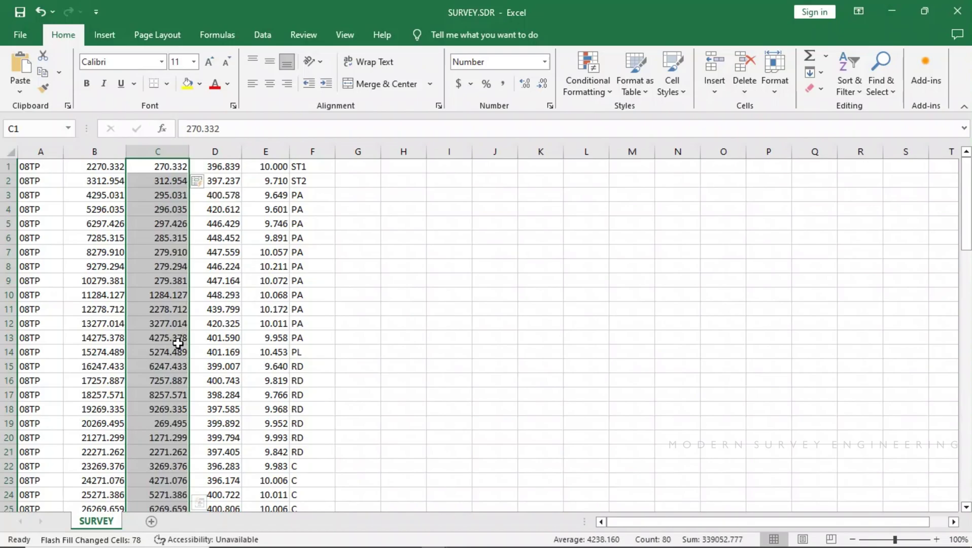
{"action": "left_click", "coordinate": [150, 180]}
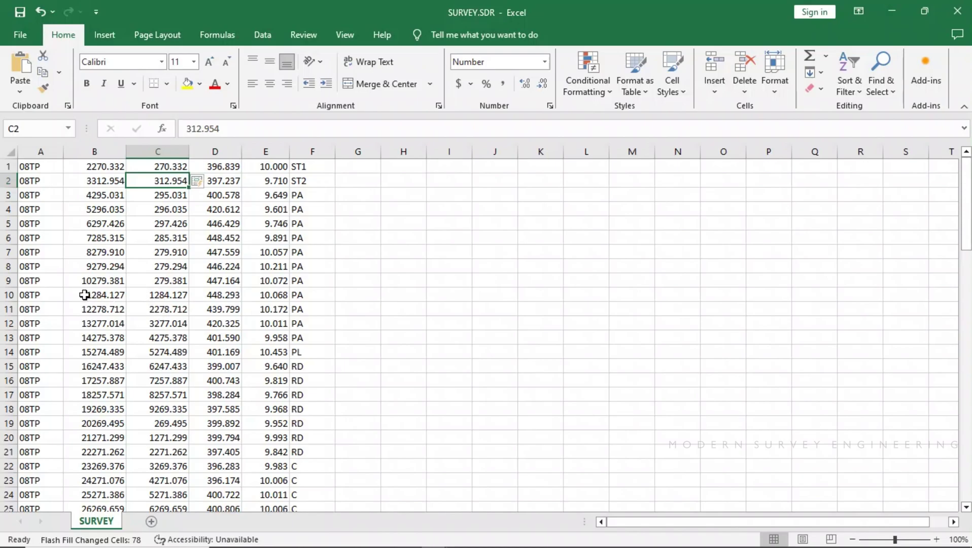
- Correct C10 to 284.127 by removing the leftover leading point-number digit, so Flash Fill updates the two-digit points
{"action": "double_click", "coordinate": [155, 294]}
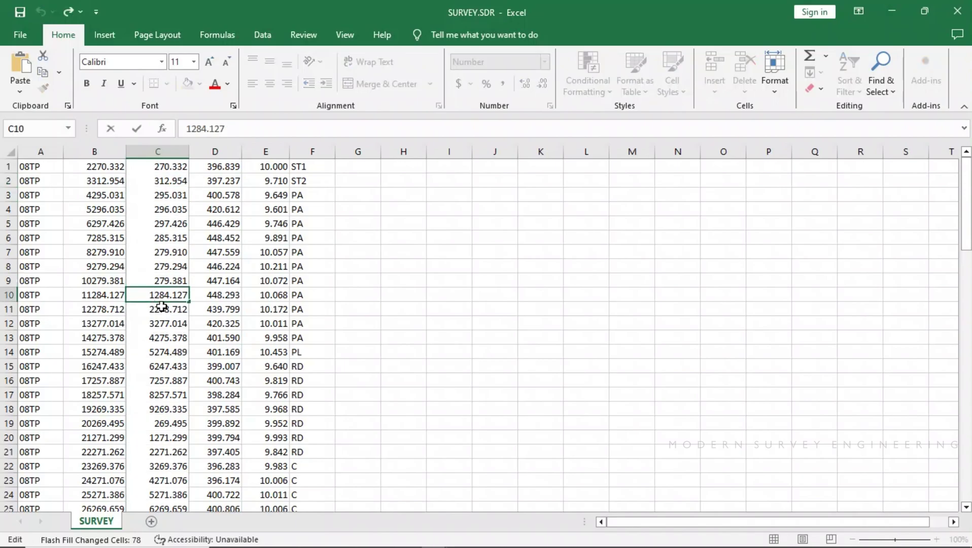
{"action": "key", "text": "BackSpace"}
{"action": "key", "text": "Return"}
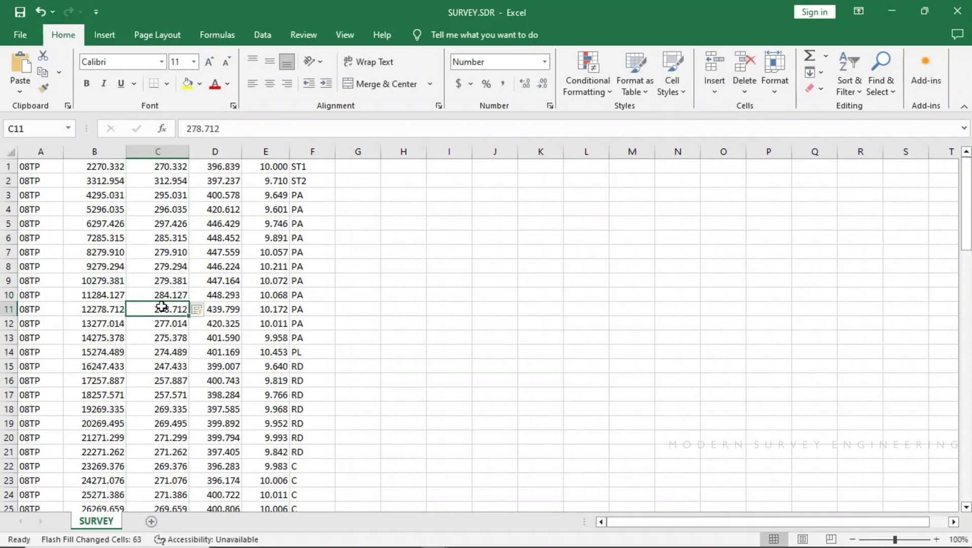
- Check the extracted coordinates in column C against column B from the first to the last row
{"action": "scroll", "coordinate": [162, 295], "scroll_direction": "down", "scroll_amount": 7}
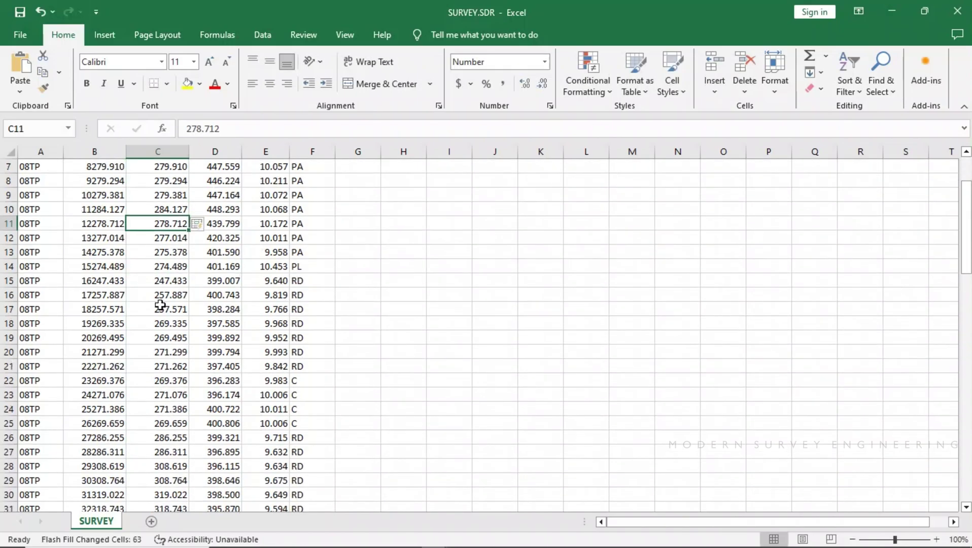
{"action": "scroll", "coordinate": [159, 278], "scroll_direction": "down", "scroll_amount": 11}
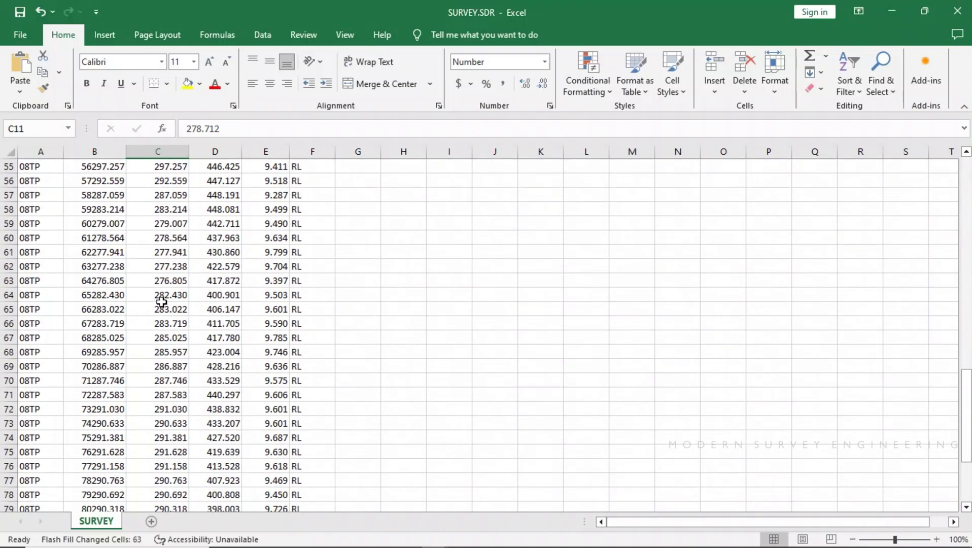
{"action": "scroll", "coordinate": [162, 302], "scroll_direction": "down", "scroll_amount": 4}
{"action": "scroll", "coordinate": [158, 304], "scroll_direction": "up", "scroll_amount": 3}
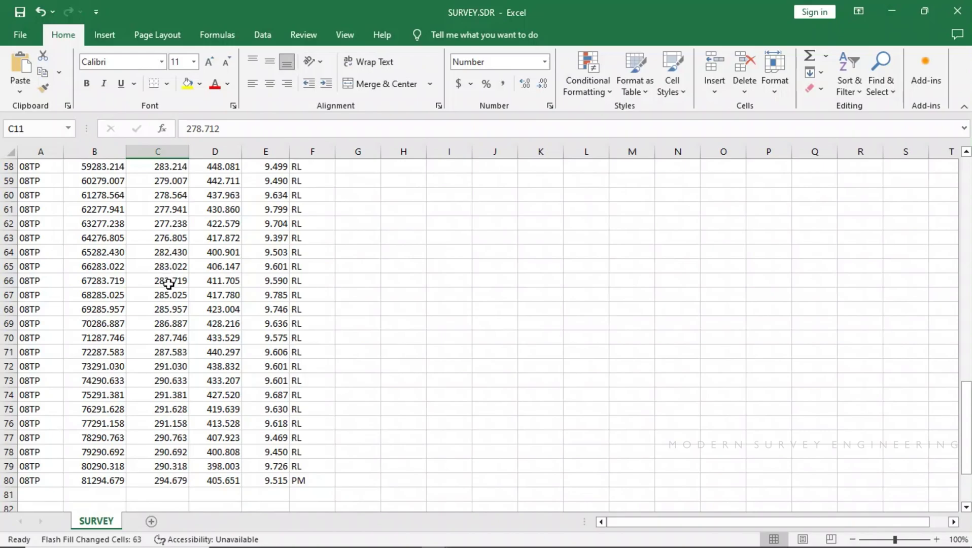
{"action": "scroll", "coordinate": [169, 280], "scroll_direction": "up", "scroll_amount": 8}
{"action": "scroll", "coordinate": [169, 283], "scroll_direction": "up", "scroll_amount": 10}
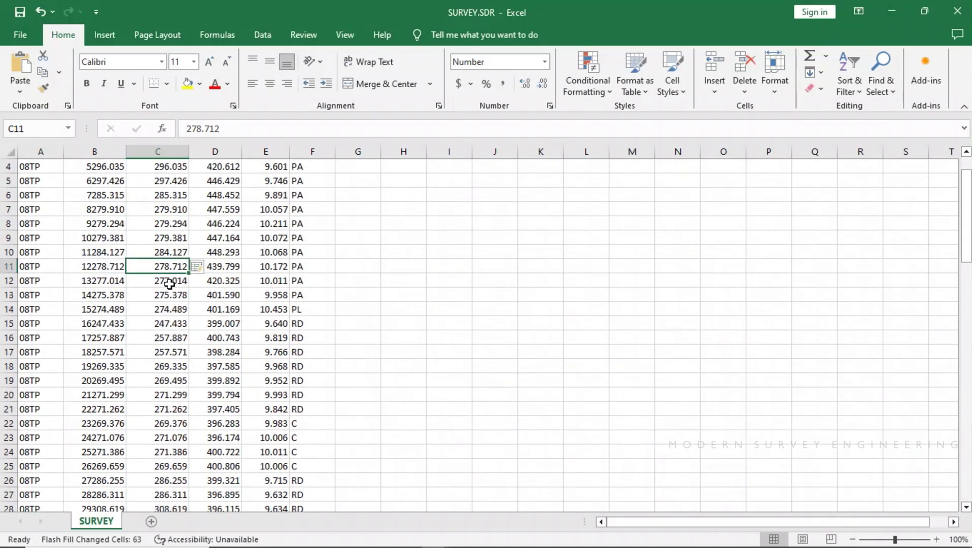
{"action": "scroll", "coordinate": [169, 284], "scroll_direction": "down", "scroll_amount": 1}
{"action": "scroll", "coordinate": [169, 284], "scroll_direction": "up", "scroll_amount": 2}
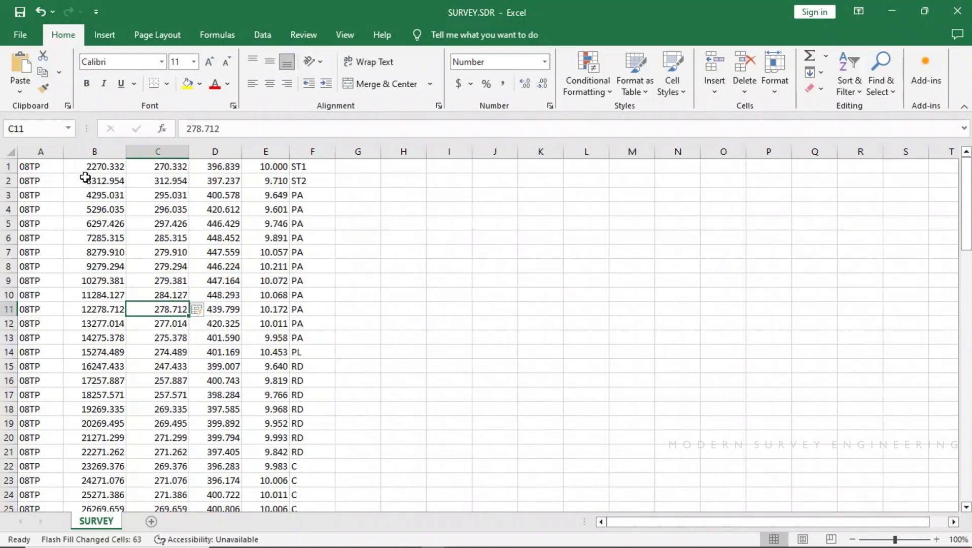
- Replace the combined values in B1 and B2 with the point numbers 2 and 3
{"action": "left_click", "coordinate": [99, 168]}
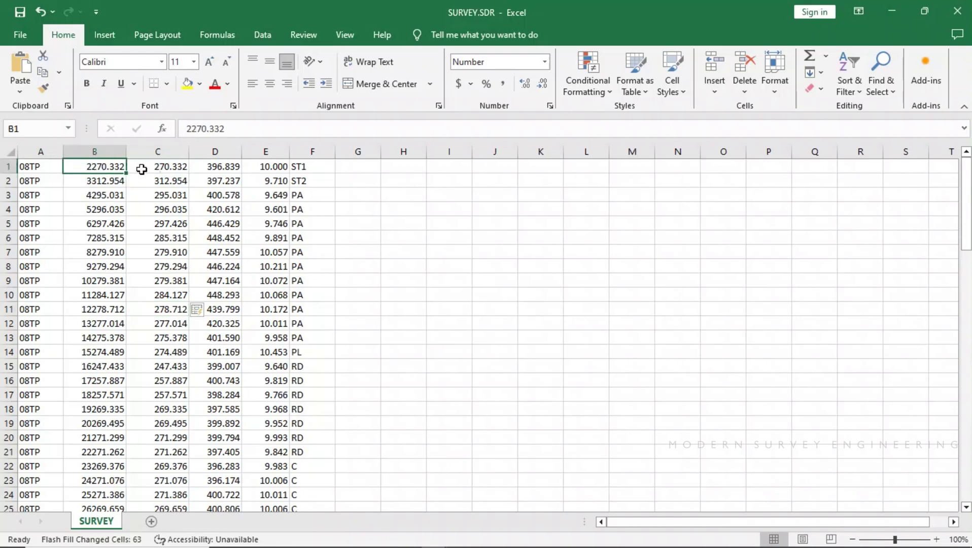
{"action": "type", "text": "2"}
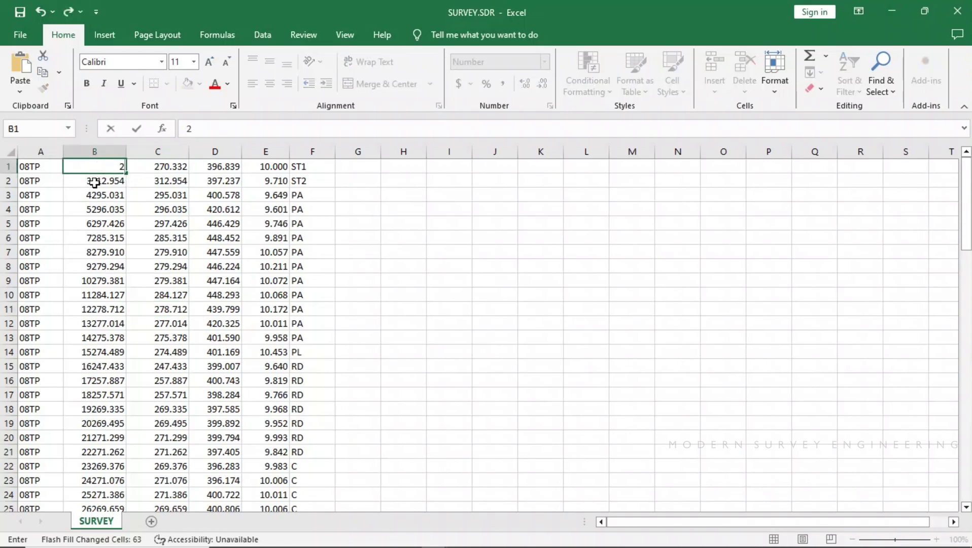
{"action": "key", "text": "Return"}
{"action": "type", "text": "3"}
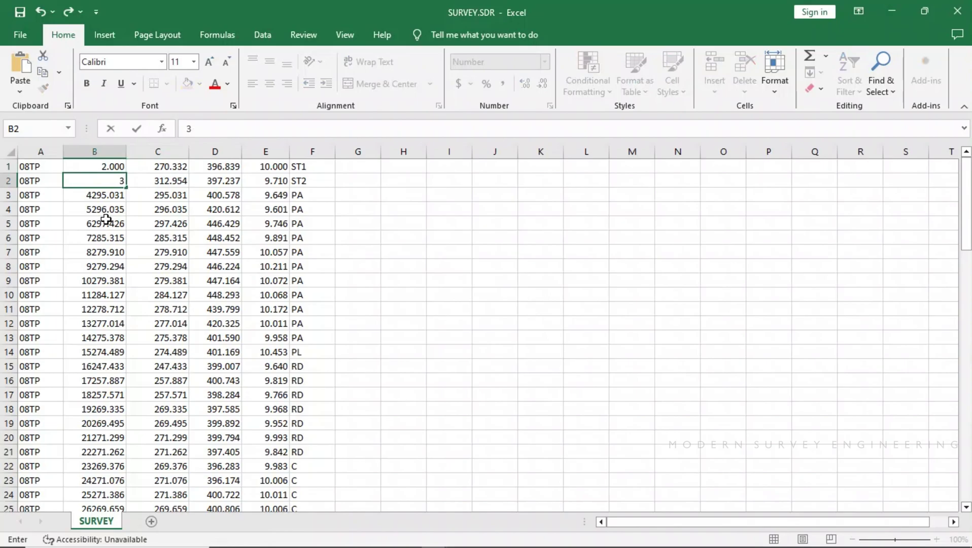
{"action": "left_click", "coordinate": [106, 219]}
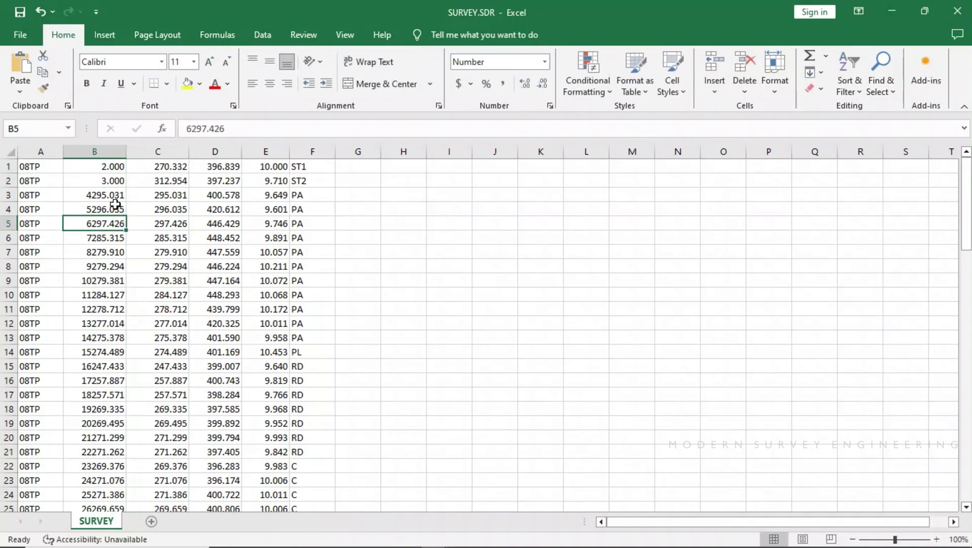
- Extend the point-number series from B1:B2 down column B to row 80 and check the filled numbers
{"action": "left_click_drag", "start_coordinate": [110, 164], "coordinate": [109, 183]}
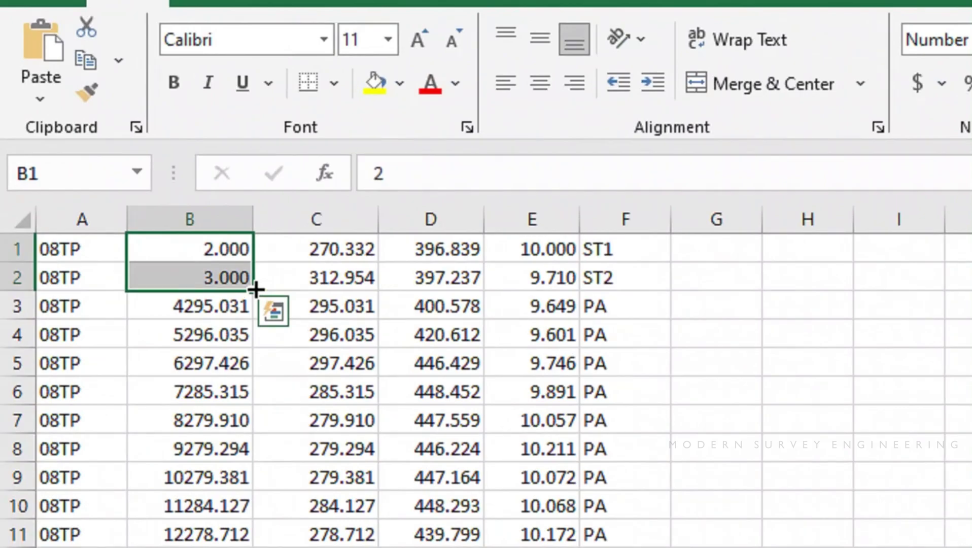
{"action": "double_click", "coordinate": [255, 289]}
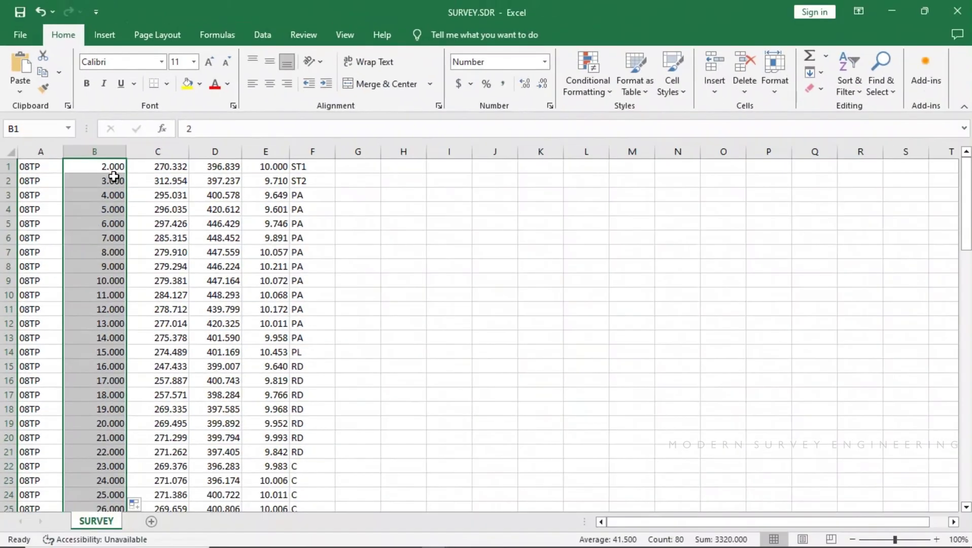
{"action": "scroll", "coordinate": [108, 303], "scroll_direction": "down", "scroll_amount": 2}
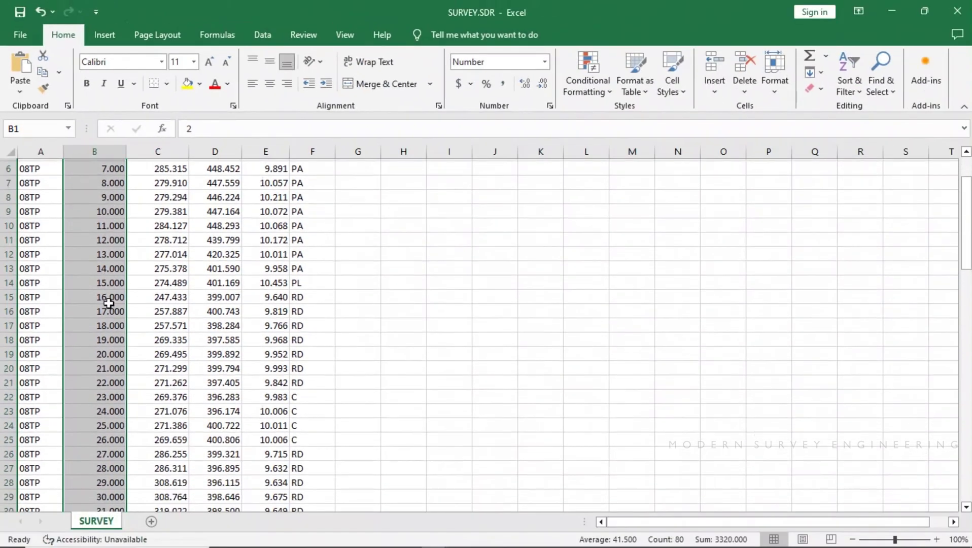
{"action": "scroll", "coordinate": [108, 303], "scroll_direction": "down", "scroll_amount": 2}
{"action": "scroll", "coordinate": [122, 279], "scroll_direction": "up", "scroll_amount": 4}
{"action": "left_click", "coordinate": [164, 250]}
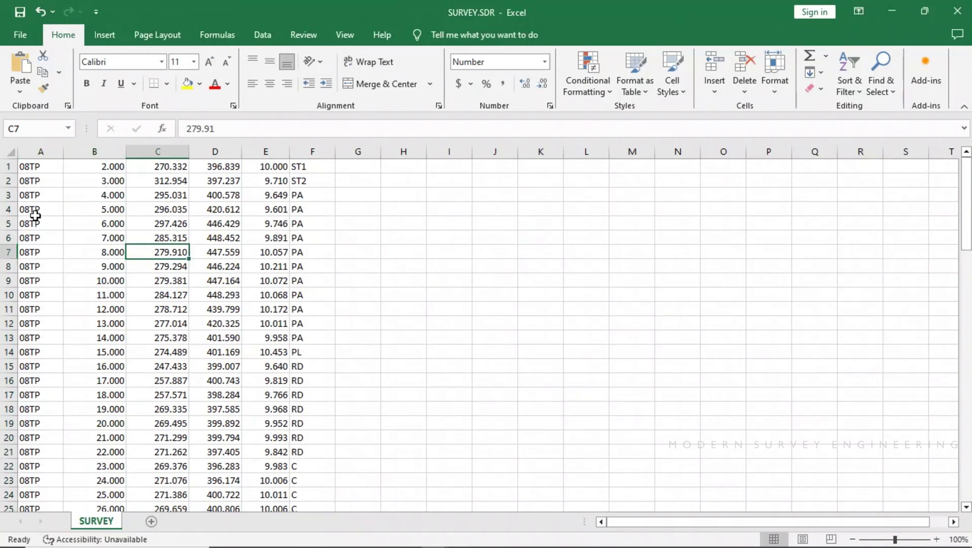
- Delete column A with its 08TP codes
{"action": "left_click", "coordinate": [42, 151]}
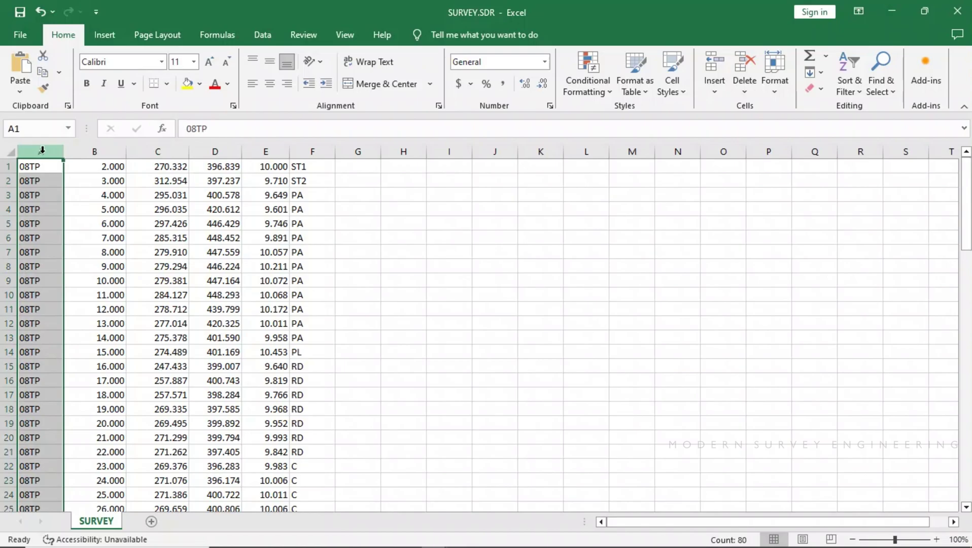
{"action": "right_click", "coordinate": [41, 150]}
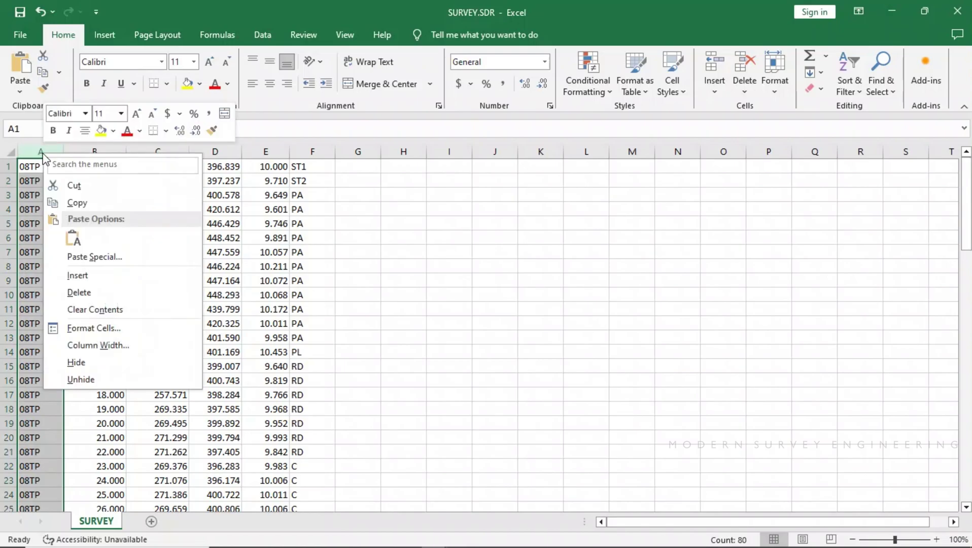
{"action": "left_click", "coordinate": [77, 298]}
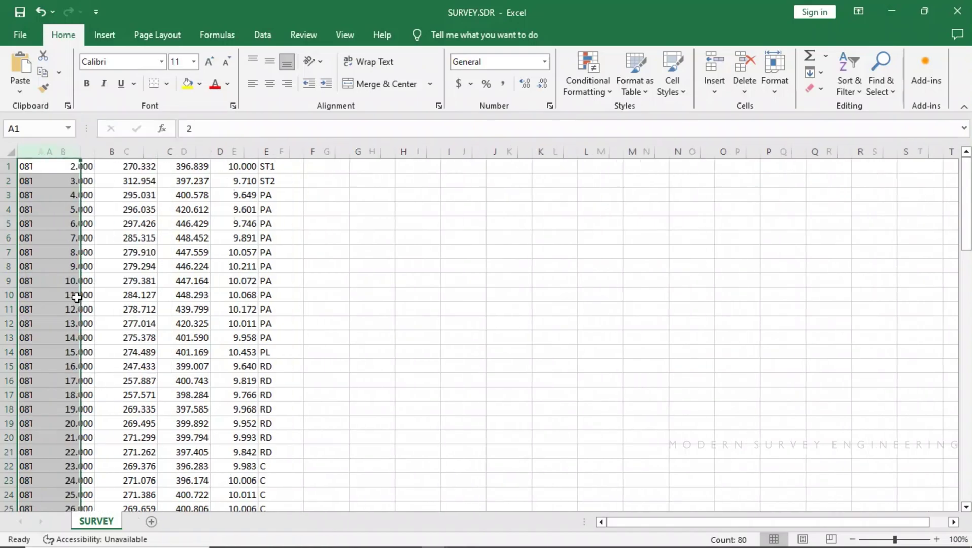
{"action": "left_click", "coordinate": [184, 255]}
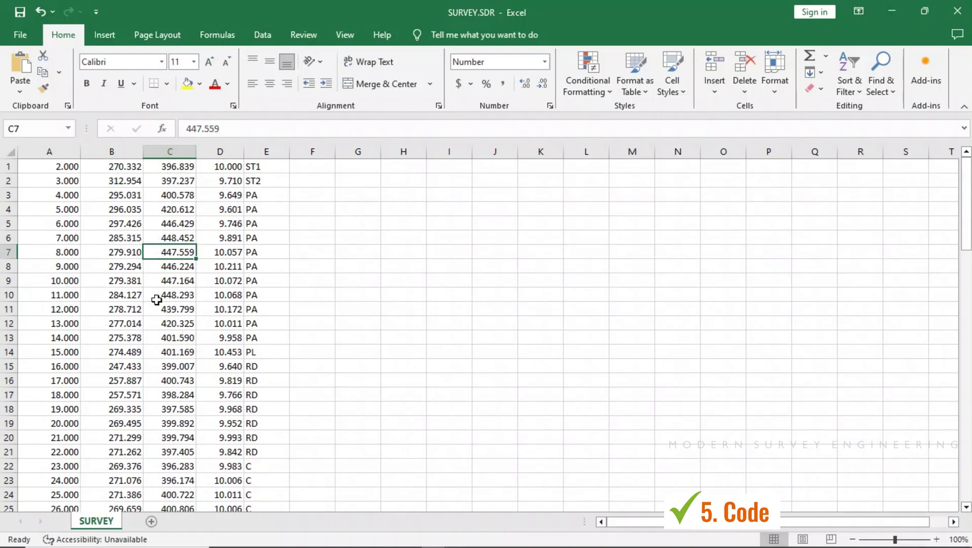
- Select the cleaned data range and review the point number, coordinate and code columns down to the last row
{"action": "scroll", "coordinate": [68, 170], "scroll_direction": "down", "scroll_amount": 1}
{"action": "scroll", "coordinate": [92, 303], "scroll_direction": "up", "scroll_amount": 1}
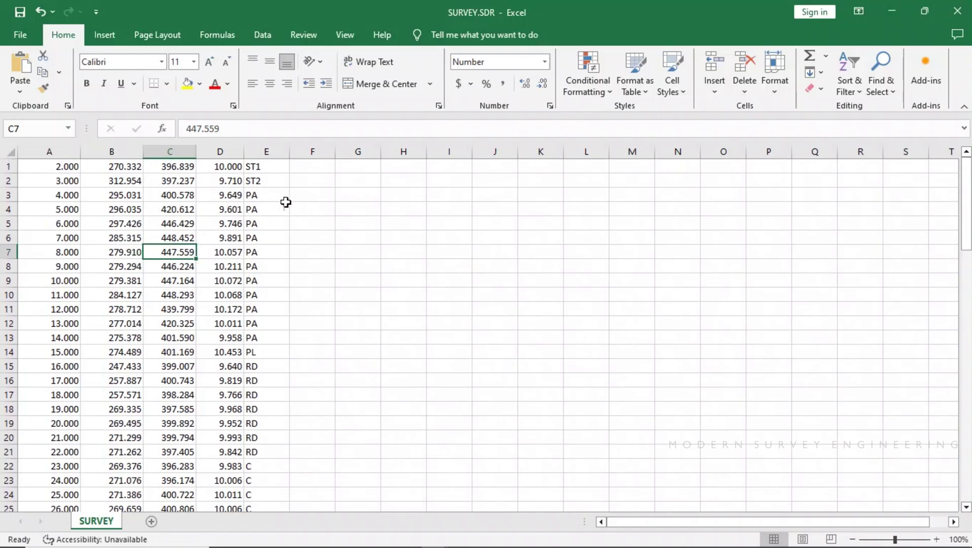
{"action": "left_click", "coordinate": [123, 239]}
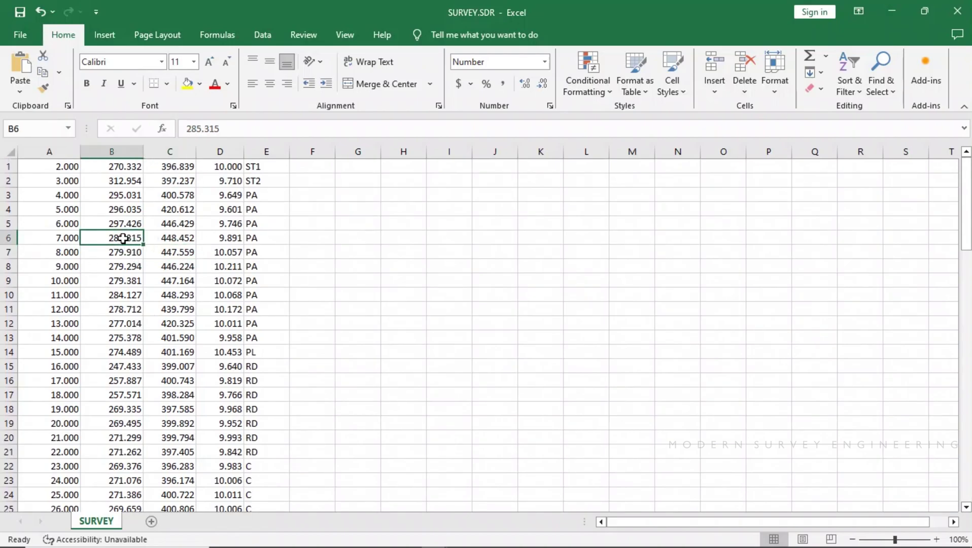
{"action": "key", "text": "ctrl+a"}
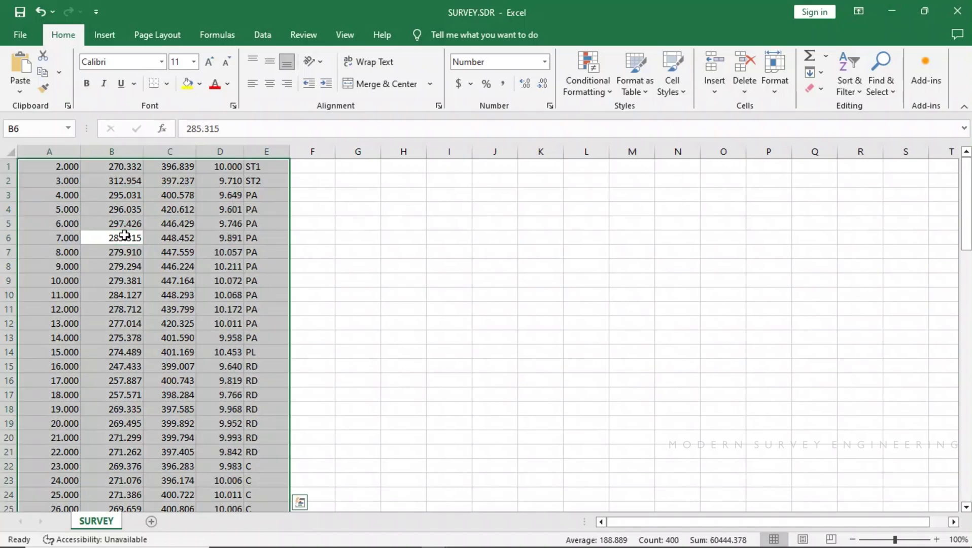
{"action": "scroll", "coordinate": [193, 259], "scroll_direction": "down", "scroll_amount": 6}
{"action": "scroll", "coordinate": [201, 264], "scroll_direction": "down", "scroll_amount": 7}
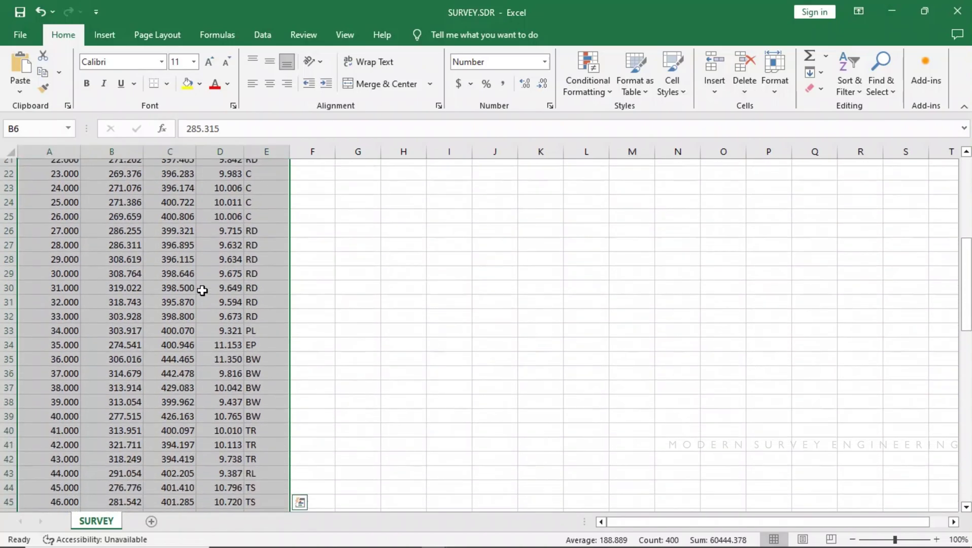
{"action": "scroll", "coordinate": [203, 295], "scroll_direction": "down", "scroll_amount": 5}
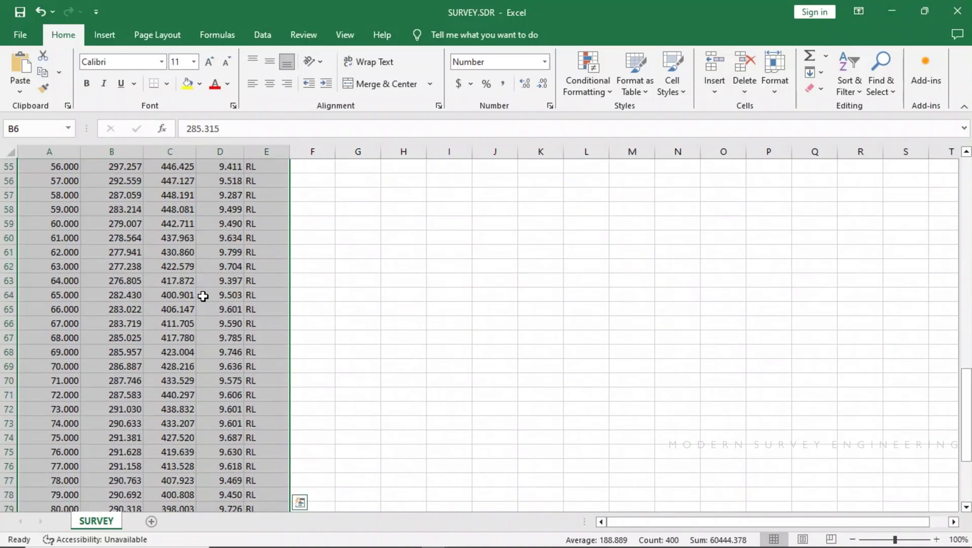
{"action": "scroll", "coordinate": [203, 296], "scroll_direction": "down", "scroll_amount": 6}
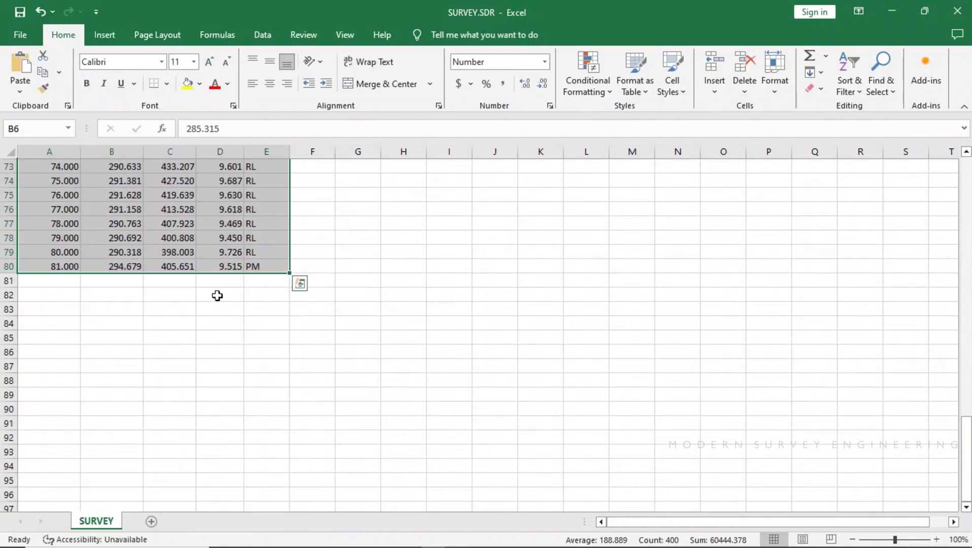
{"action": "scroll", "coordinate": [180, 234], "scroll_direction": "up", "scroll_amount": 2}
{"action": "left_click", "coordinate": [357, 269]}
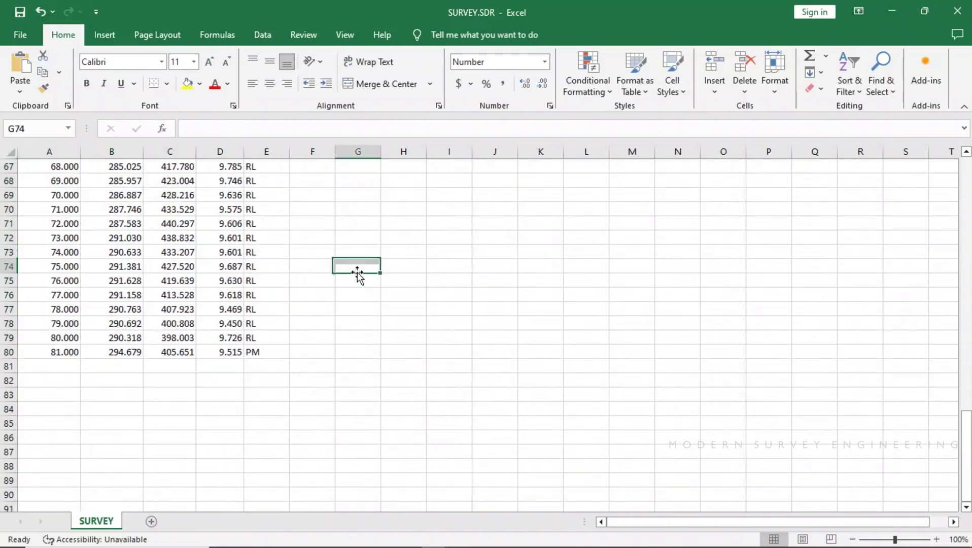
{"action": "key", "text": "ctrl+a"}
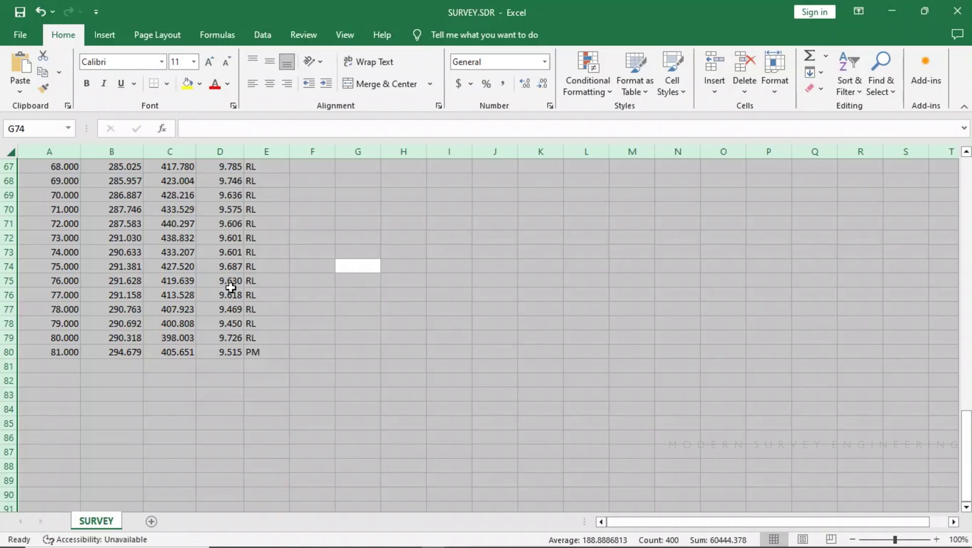
{"action": "left_click", "coordinate": [153, 248]}
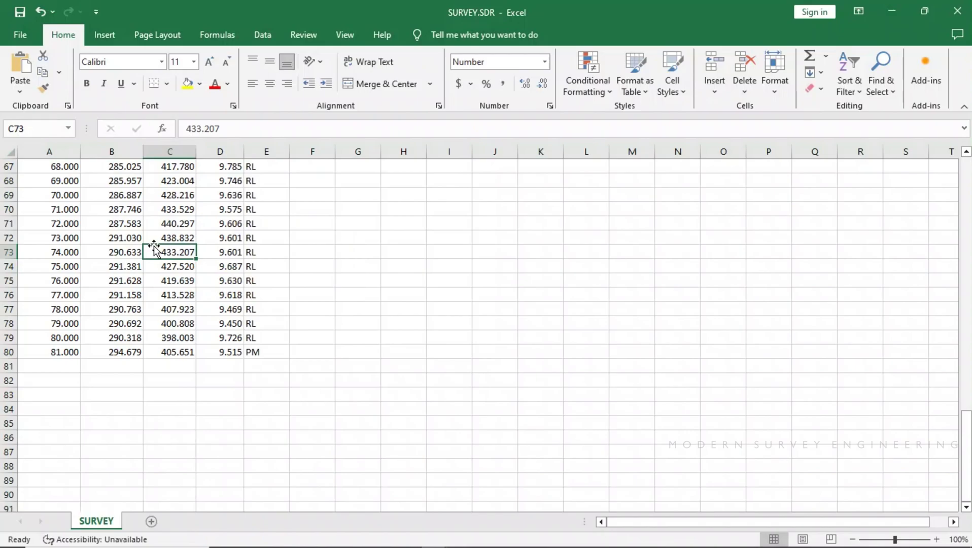
- Select the entire cleaned data range in columns A to E, down to row 80, as the source for the point import
{"action": "key", "text": "ctrl+a"}
{"action": "scroll", "coordinate": [153, 245], "scroll_direction": "up", "scroll_amount": 20}
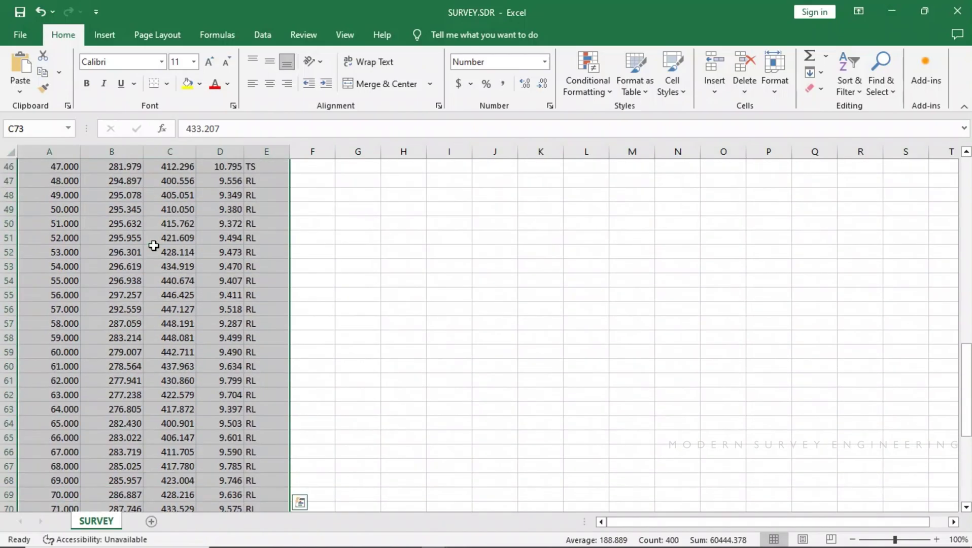
{"action": "scroll", "coordinate": [154, 245], "scroll_direction": "up", "scroll_amount": 2}
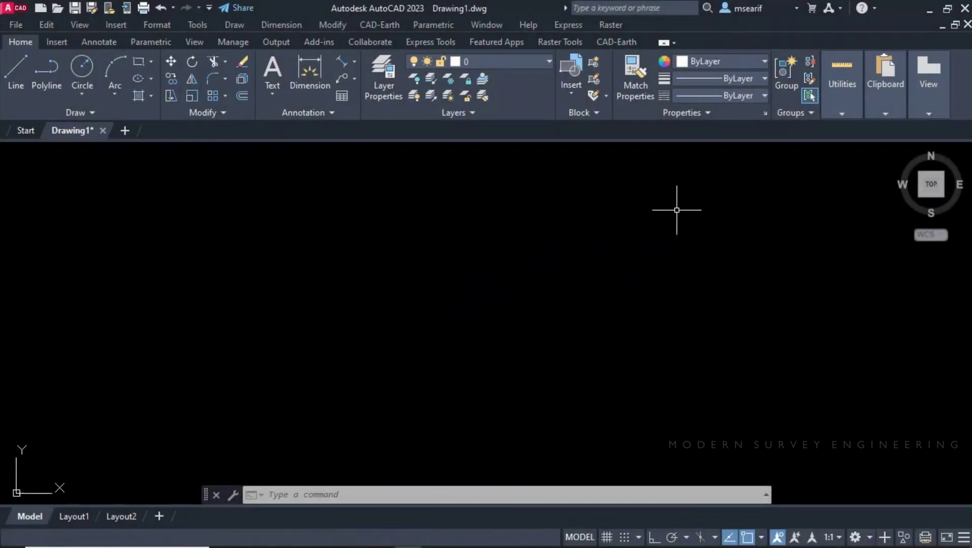
- Switch to AutoCAD, open SW_DTM and import the selected points from Excel with a point label scale of 0.25
{"action": "left_click", "coordinate": [678, 211]}
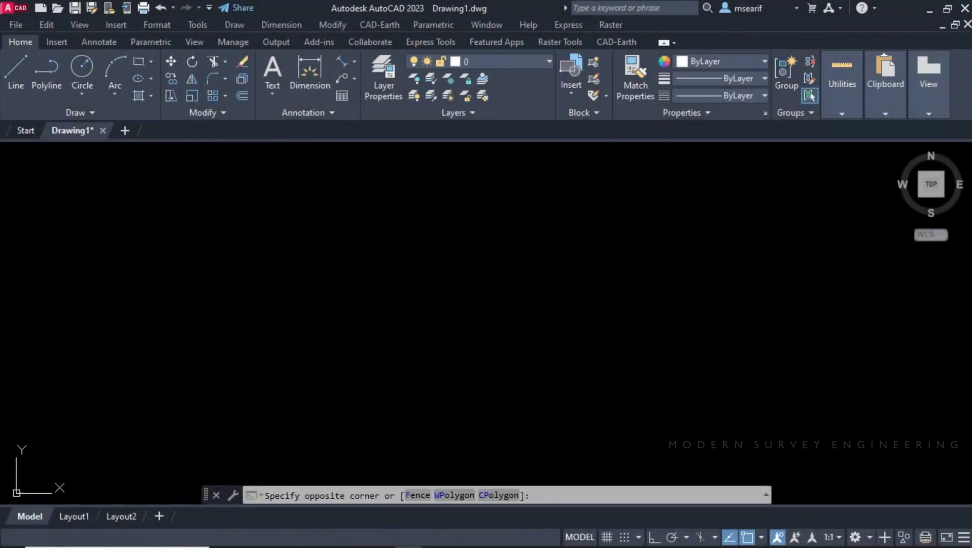
{"action": "left_click", "coordinate": [397, 370]}
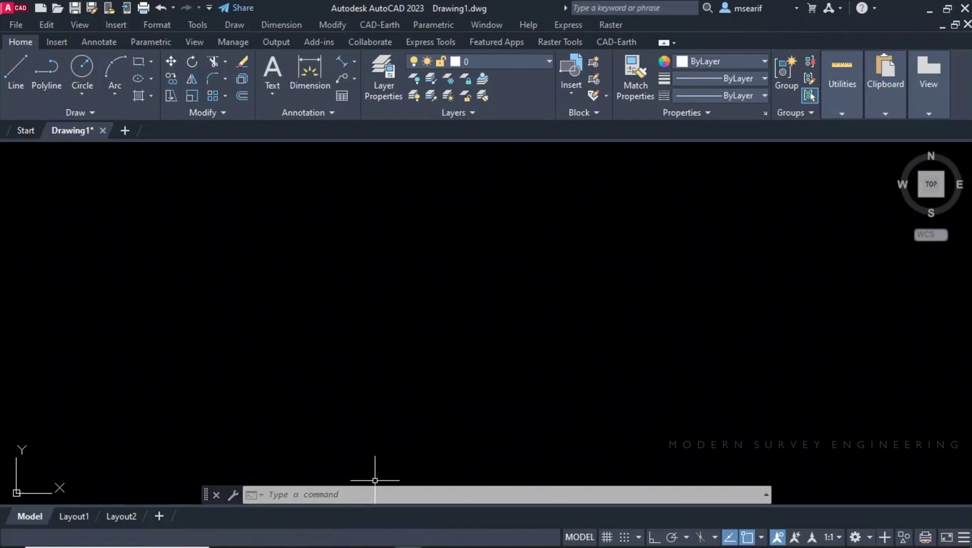
{"action": "left_click", "coordinate": [360, 544]}
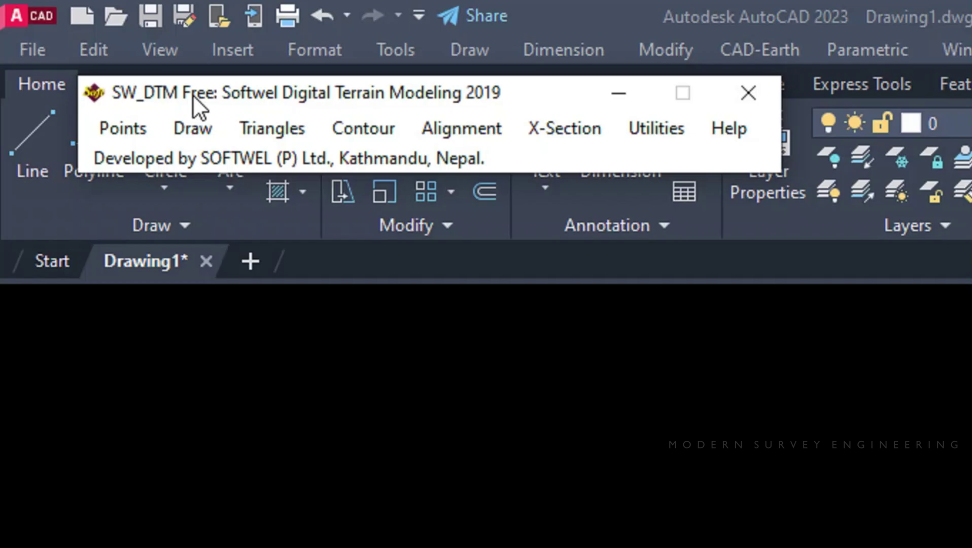
{"action": "left_click", "coordinate": [125, 129]}
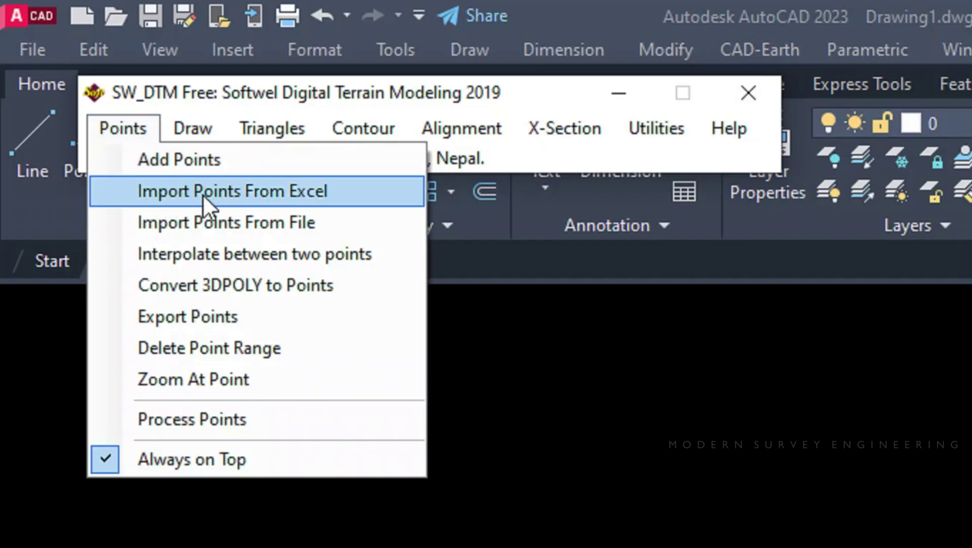
{"action": "left_click", "coordinate": [326, 192]}
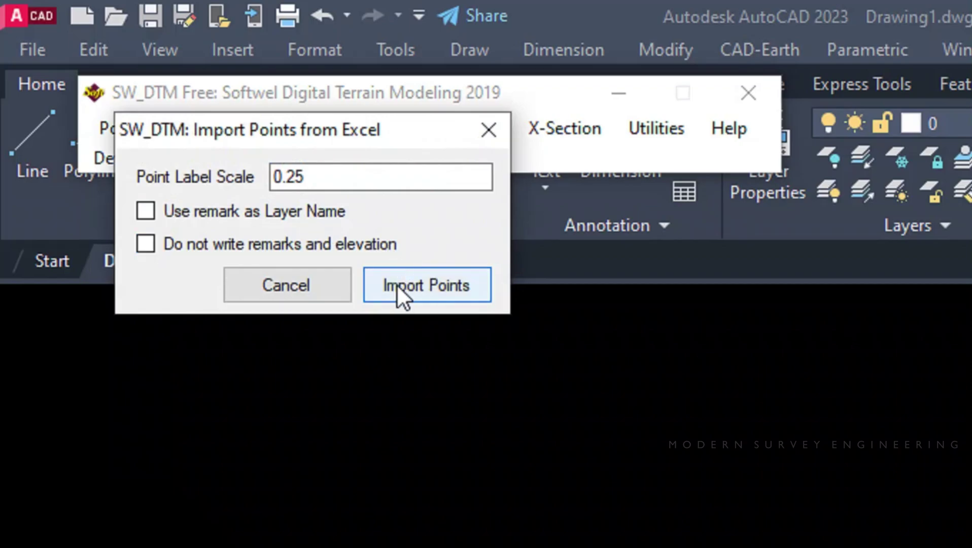
{"action": "left_click", "coordinate": [425, 279]}
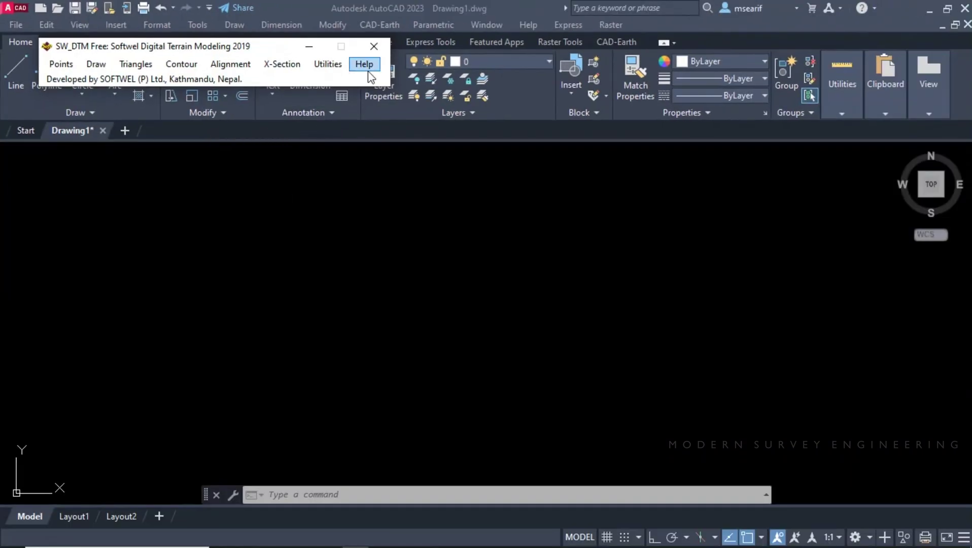
- Close the SW_DTM window and zoom Drawing1 to the extents of the imported points
{"action": "left_click_drag", "start_coordinate": [185, 47], "coordinate": [300, 190]}
{"action": "left_click", "coordinate": [489, 192]}
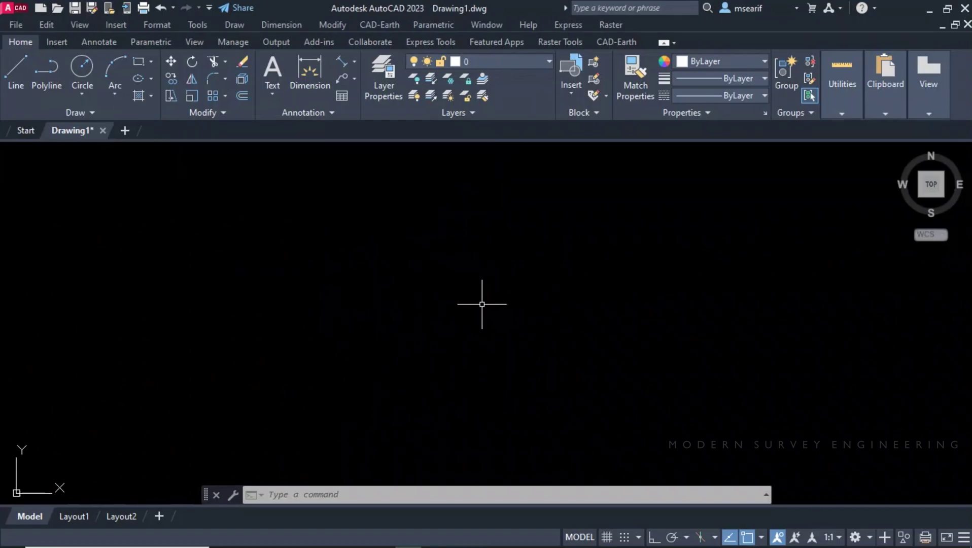
{"action": "type", "text": "z"}
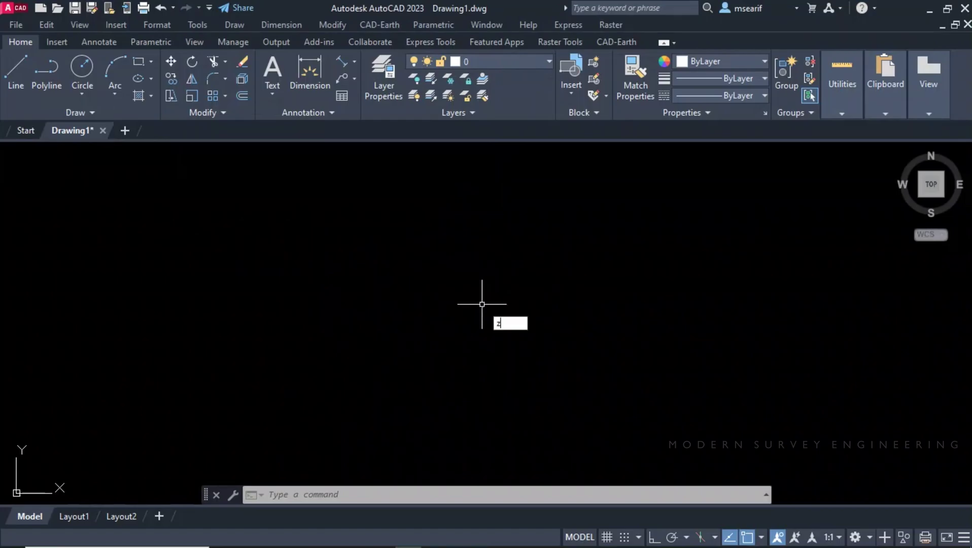
{"action": "key", "text": "Return"}
{"action": "type", "text": "e"}
{"action": "key", "text": "Return"}
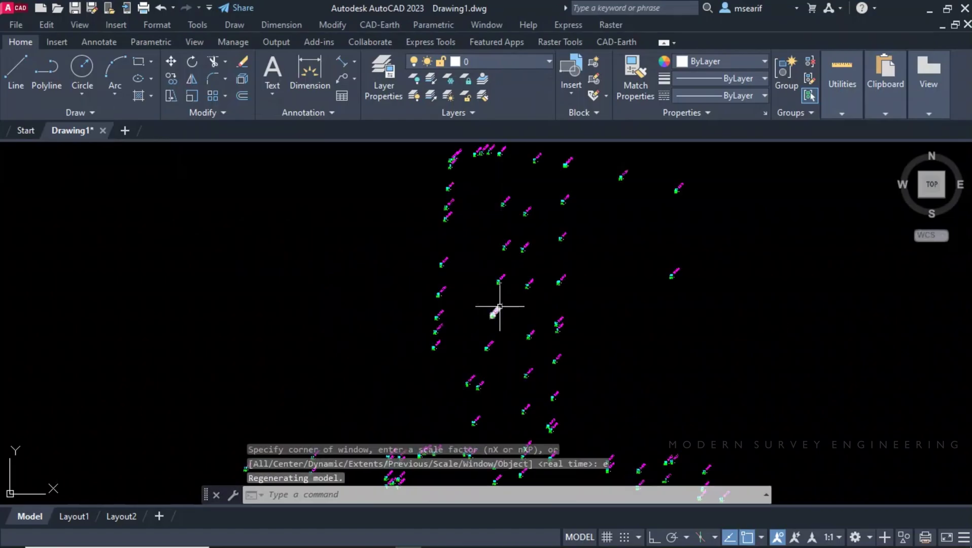
- Examine the numbers, codes and elevations of the imported survey points across the drawing, from close-up to the full layout
{"action": "left_click_drag", "start_coordinate": [502, 329], "coordinate": [452, 319]}
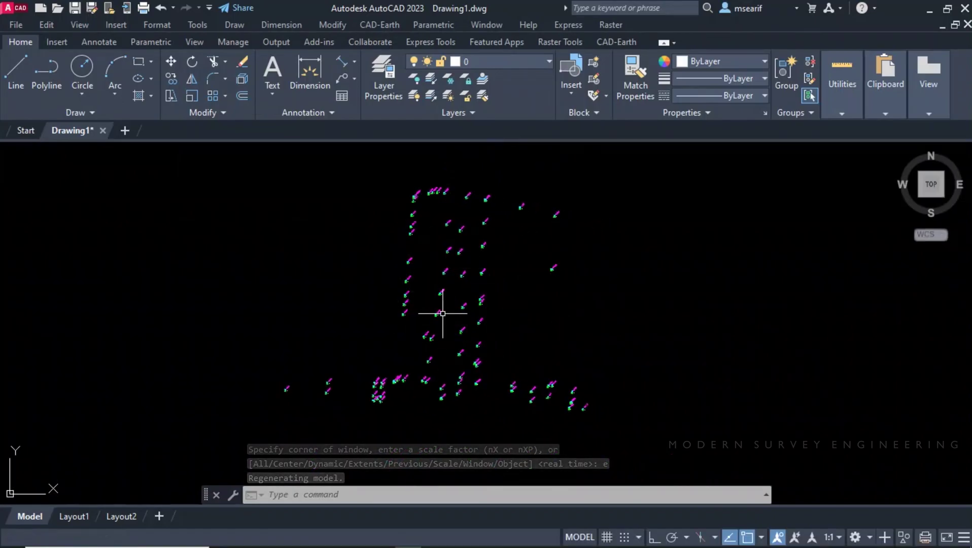
{"action": "scroll", "coordinate": [402, 392], "scroll_direction": "up", "scroll_amount": 5}
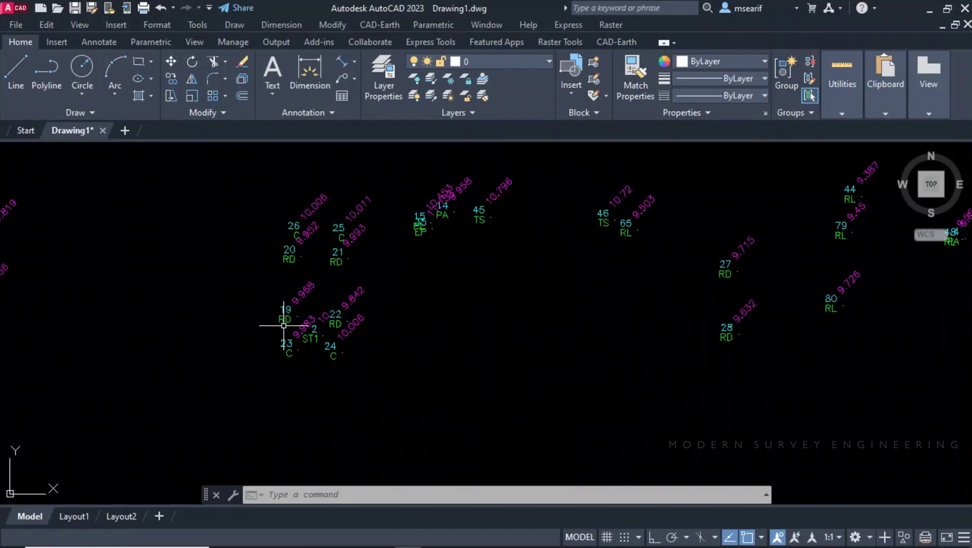
{"action": "scroll", "coordinate": [319, 213], "scroll_direction": "up", "scroll_amount": 4}
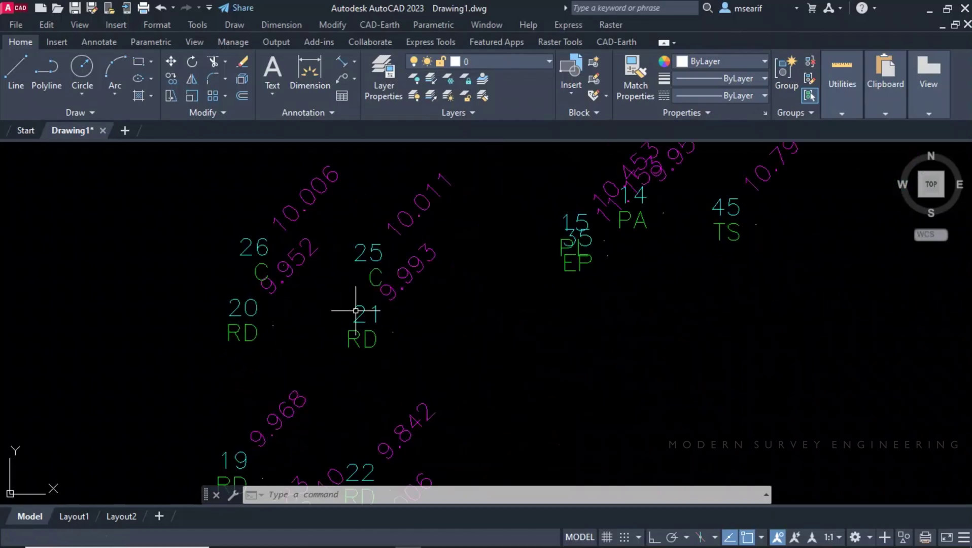
{"action": "left_click_drag", "start_coordinate": [360, 254], "coordinate": [295, 304]}
{"action": "scroll", "coordinate": [353, 328], "scroll_direction": "down", "scroll_amount": 4}
{"action": "left_click_drag", "start_coordinate": [615, 375], "coordinate": [343, 337]}
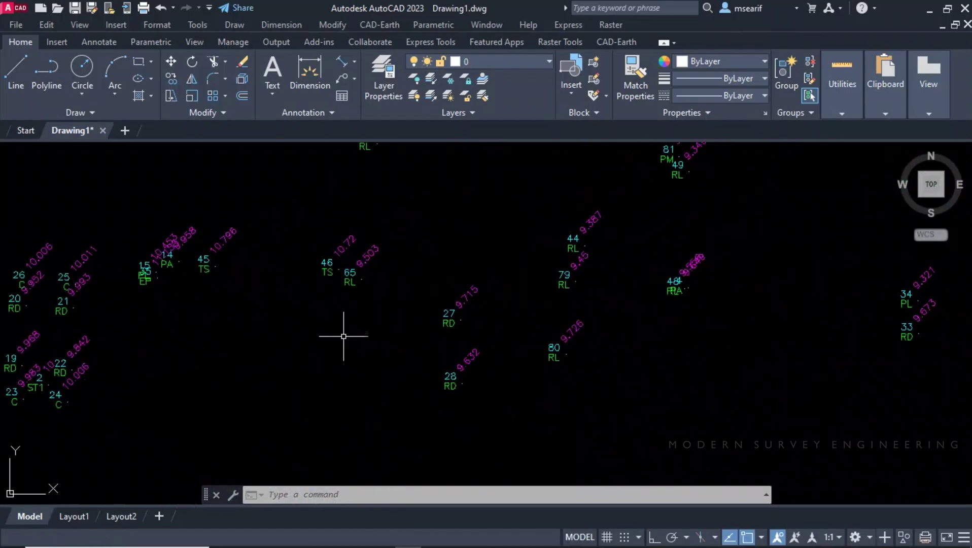
{"action": "left_click_drag", "start_coordinate": [518, 310], "coordinate": [318, 345]}
{"action": "scroll", "coordinate": [508, 329], "scroll_direction": "down", "scroll_amount": 3}
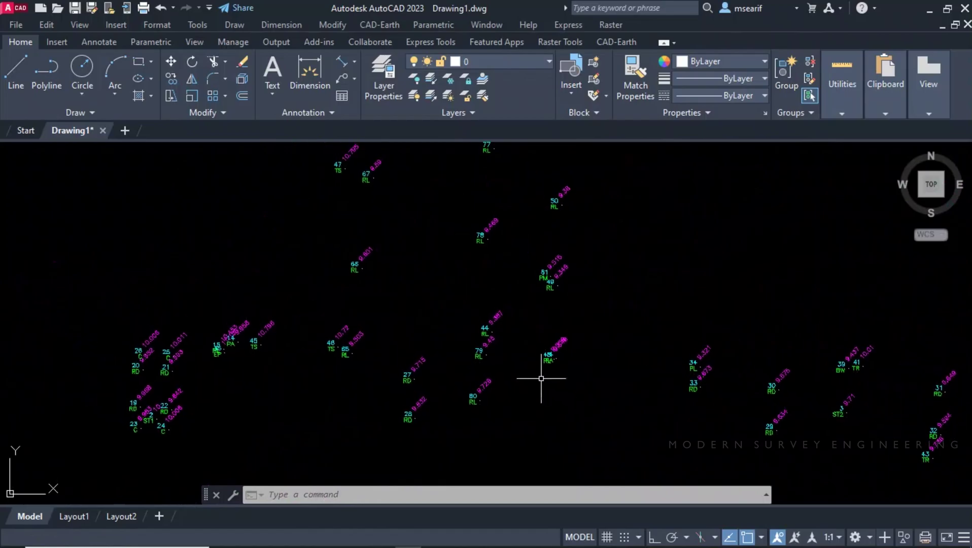
{"action": "scroll", "coordinate": [540, 384], "scroll_direction": "down", "scroll_amount": 3}
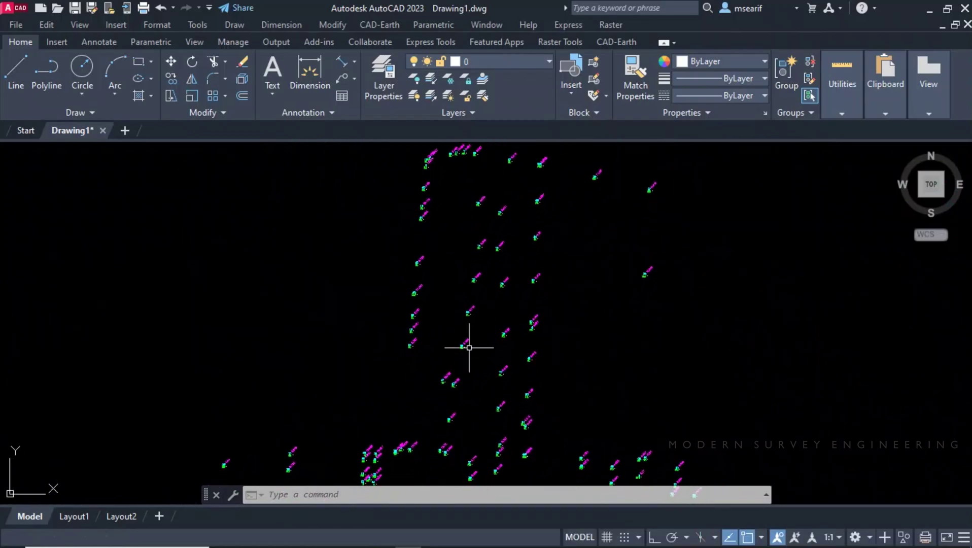
{"action": "scroll", "coordinate": [477, 358], "scroll_direction": "down", "scroll_amount": 2}
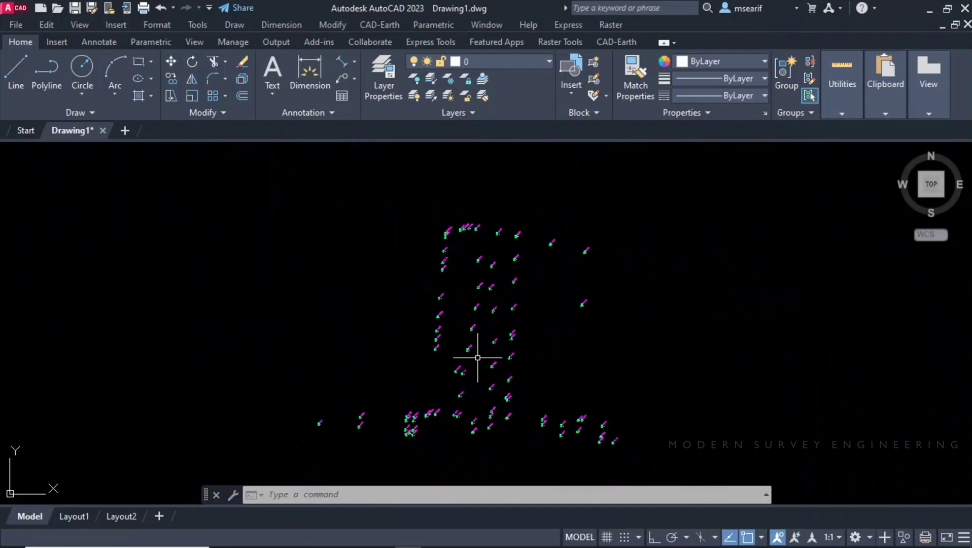
{"action": "left_click_drag", "start_coordinate": [473, 367], "coordinate": [474, 332]}
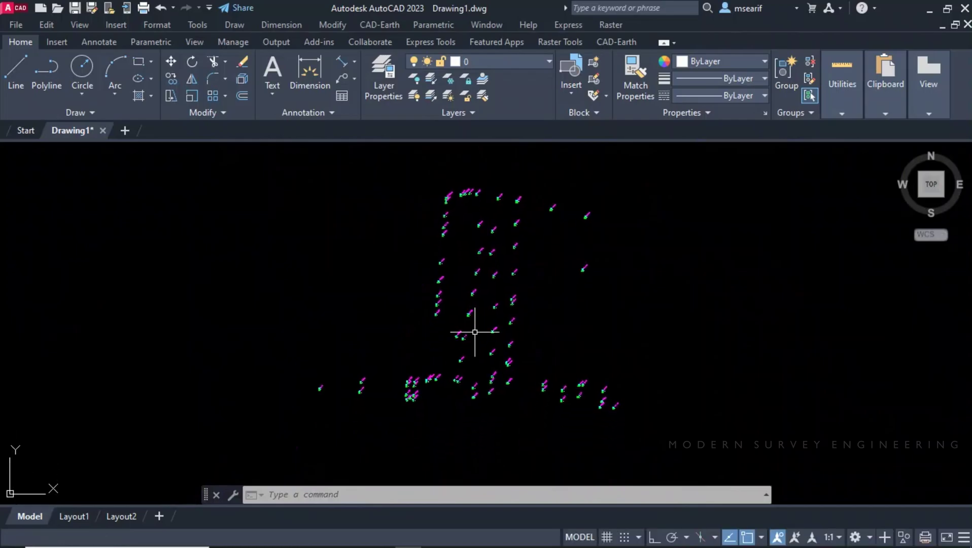